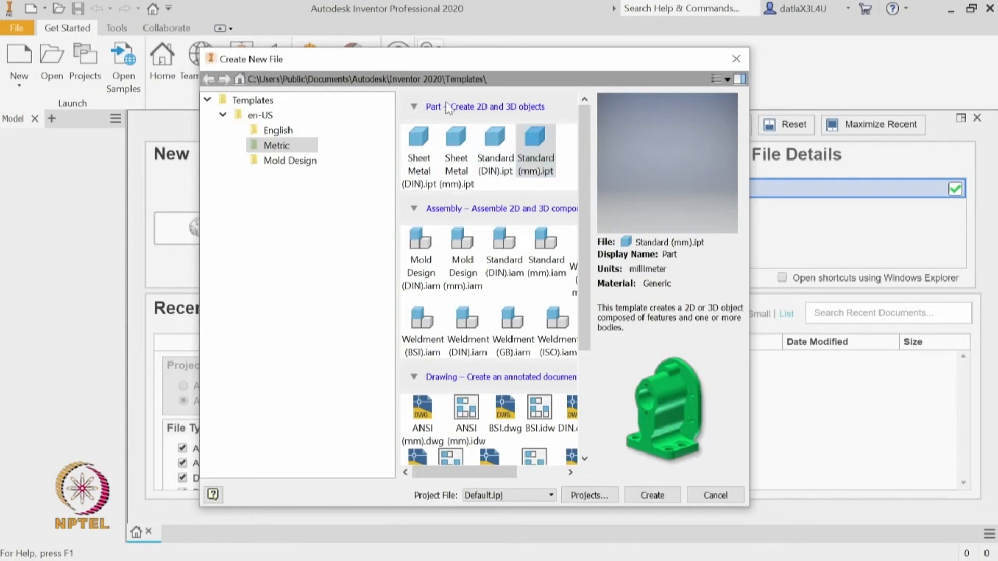
# Step: Create a new part from the Standard (mm).ipt metric template and start a 2D sketch on the XZ plane
pyautogui.doubleClick(544, 156)
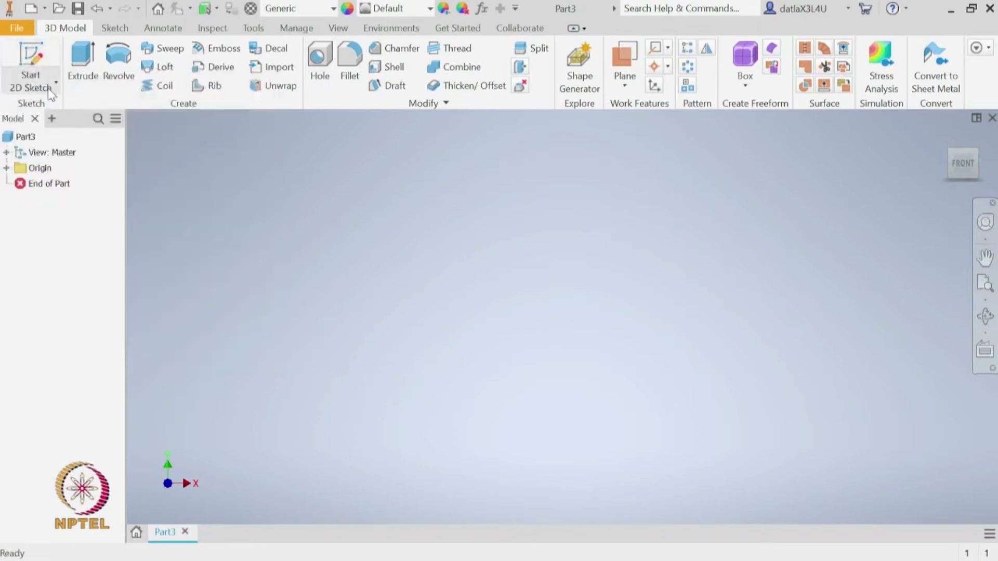
pyautogui.click(40, 55)
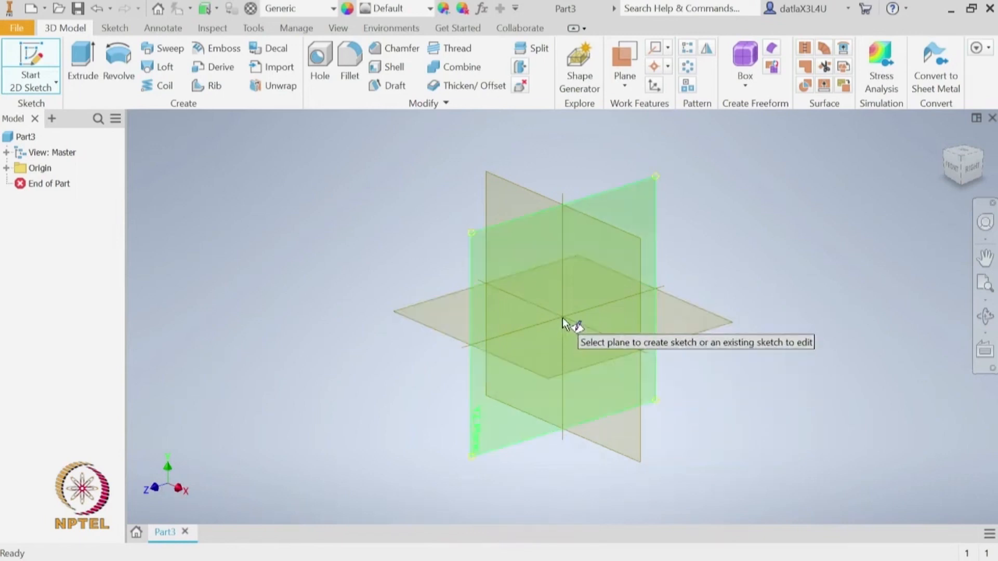
pyautogui.click(7, 168)
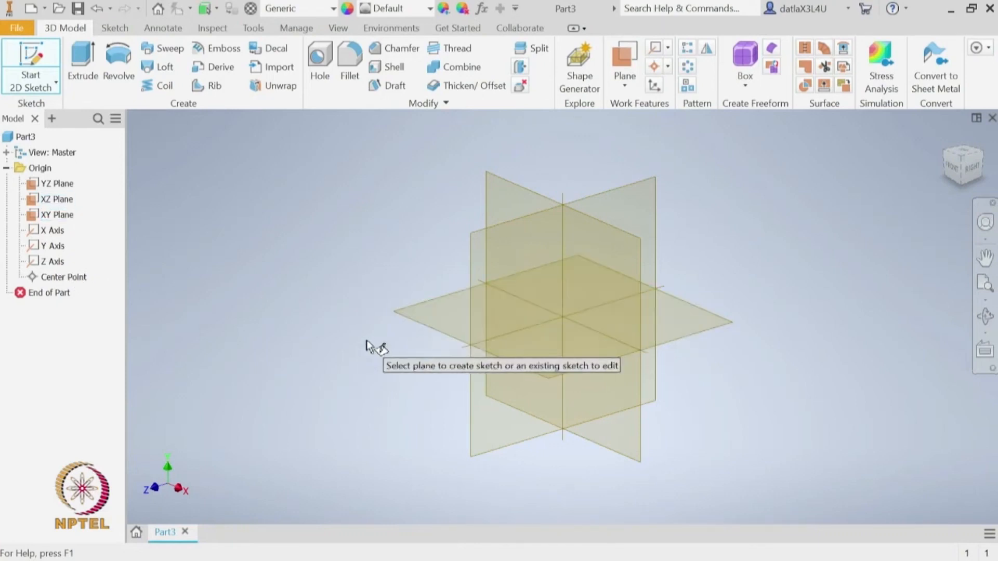
pyautogui.click(425, 317)
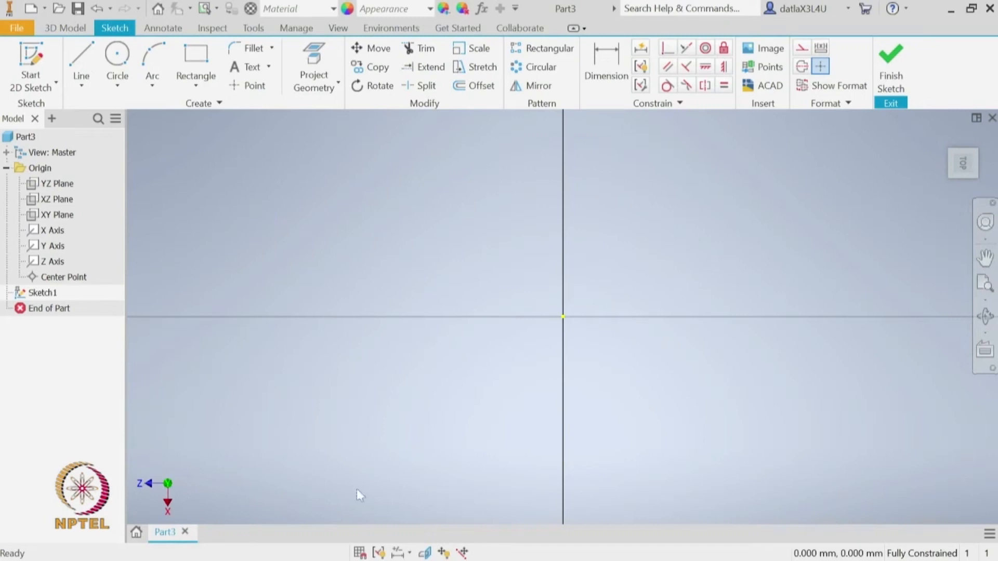
# Step: Sketch a two-point rectangle from the origin, 125 mm long and 56 mm wide, and finish the sketch
pyautogui.click(190, 59)
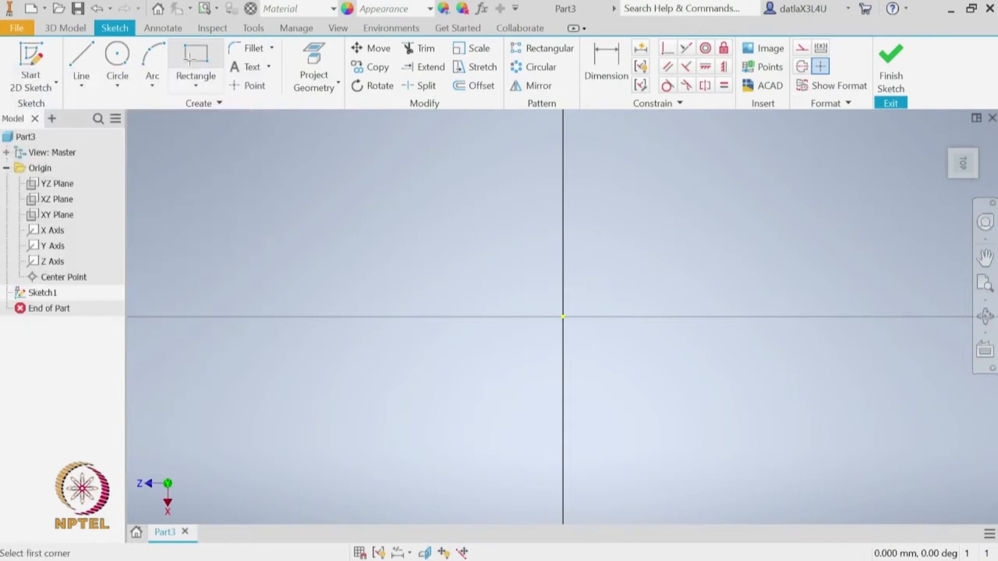
pyautogui.click(562, 317)
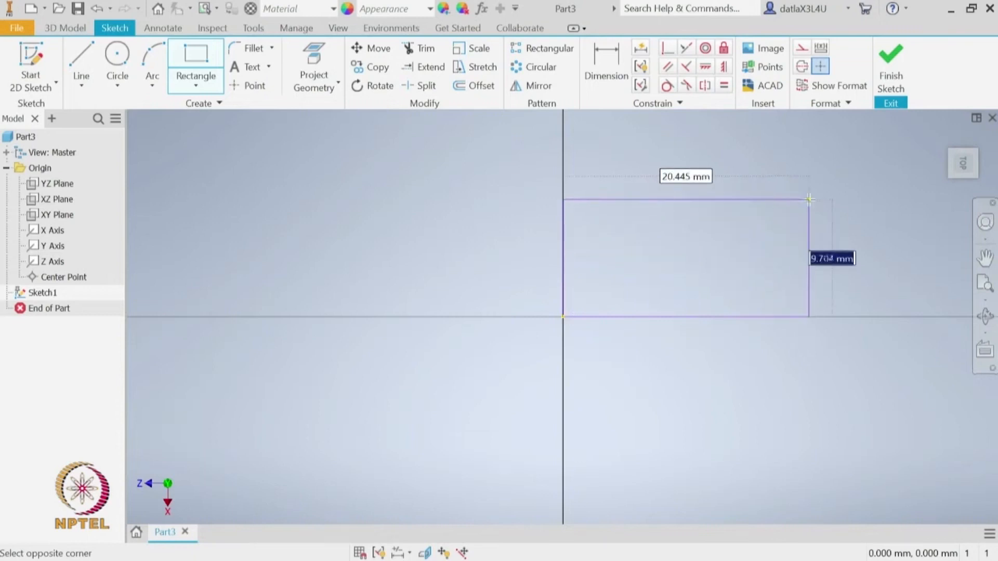
pyautogui.write('56')
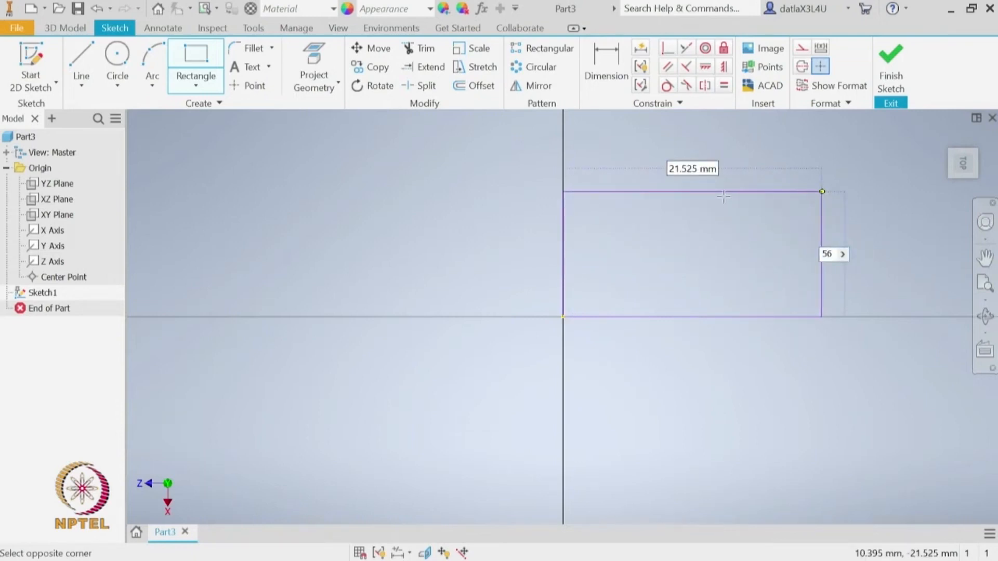
pyautogui.press('Tab')
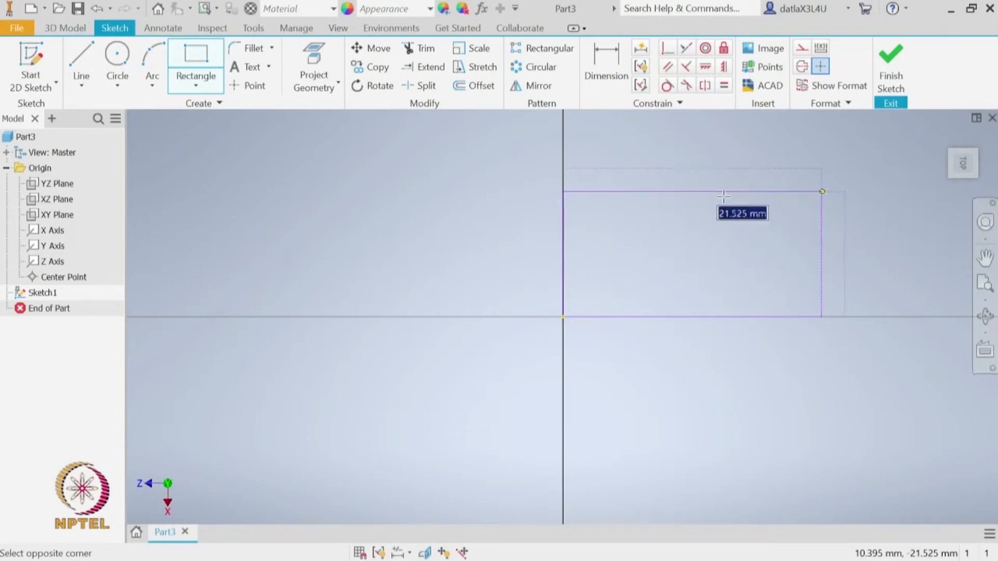
pyautogui.write('125')
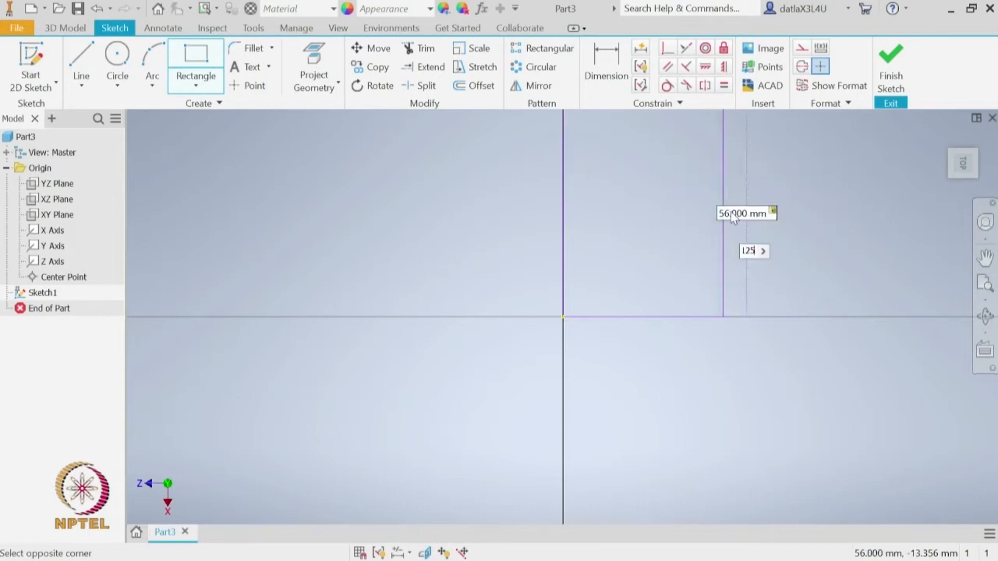
pyautogui.press('Return')
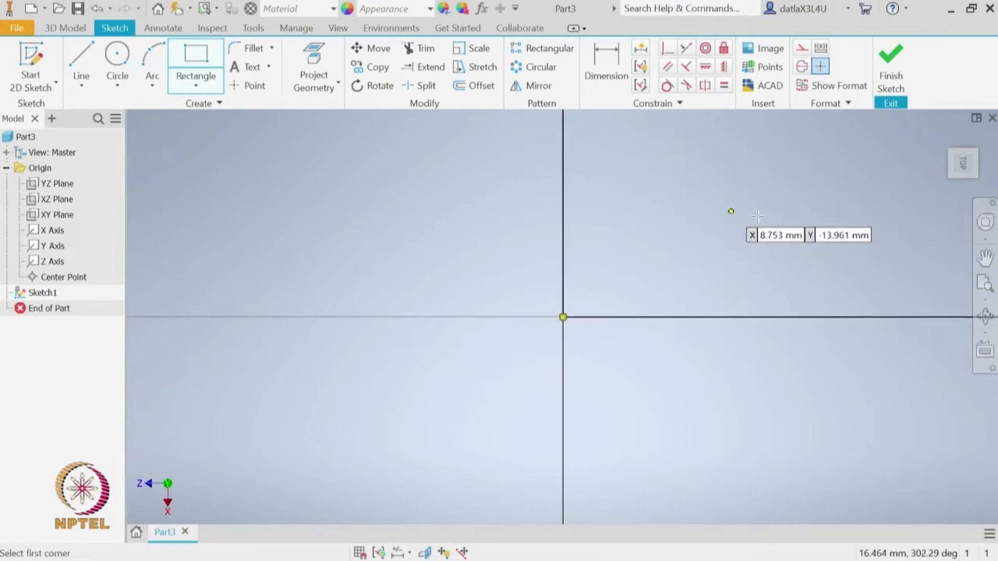
pyautogui.click(981, 287)
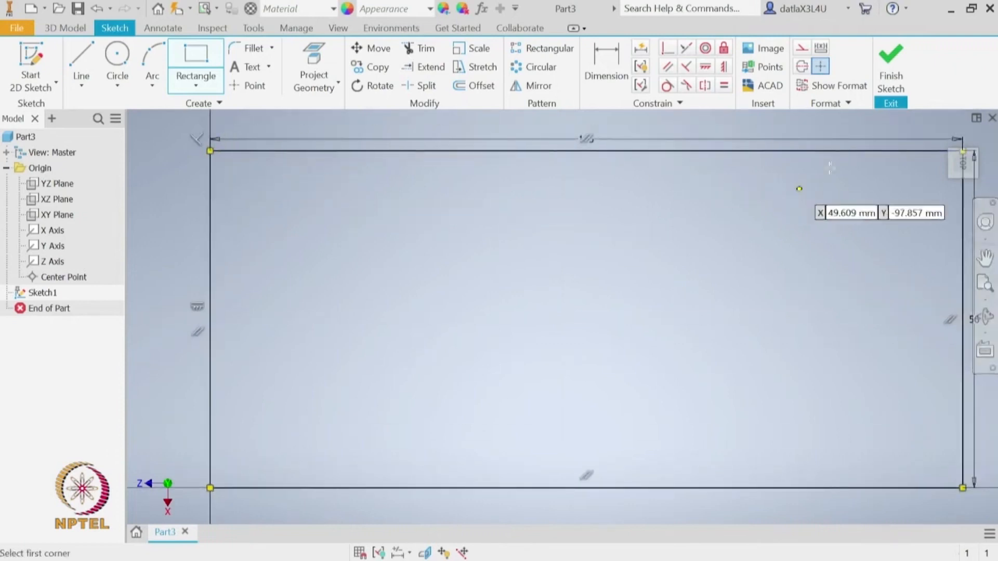
pyautogui.click(891, 83)
# Step: Extrude the rectangle profile 10 mm upward into a solid plate
pyautogui.click(983, 284)
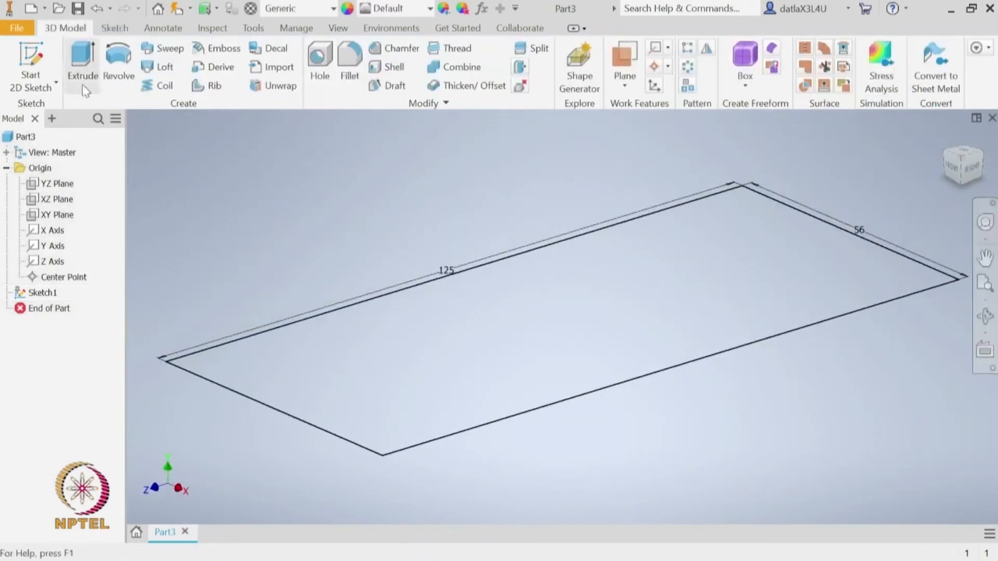
pyautogui.click(79, 70)
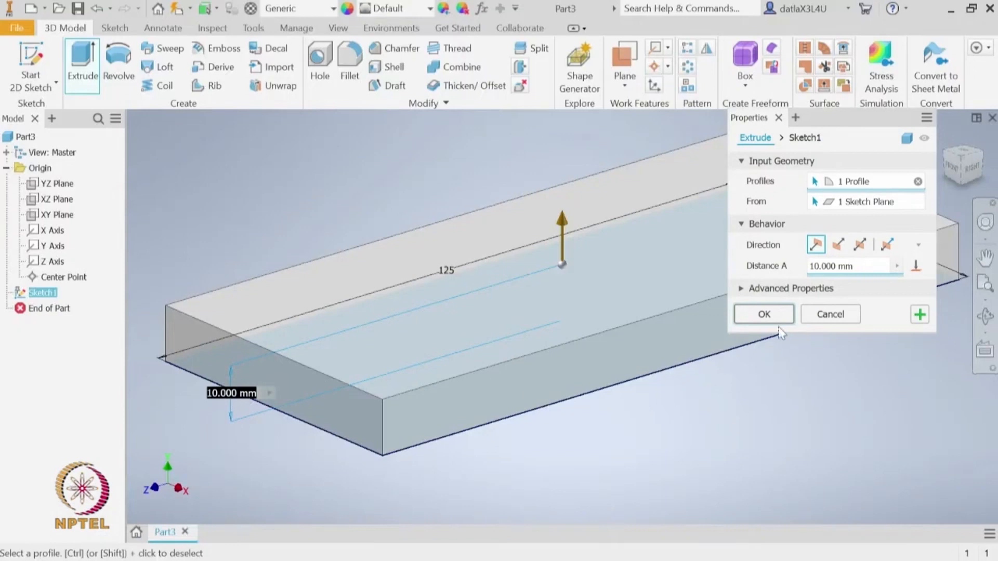
pyautogui.click(775, 315)
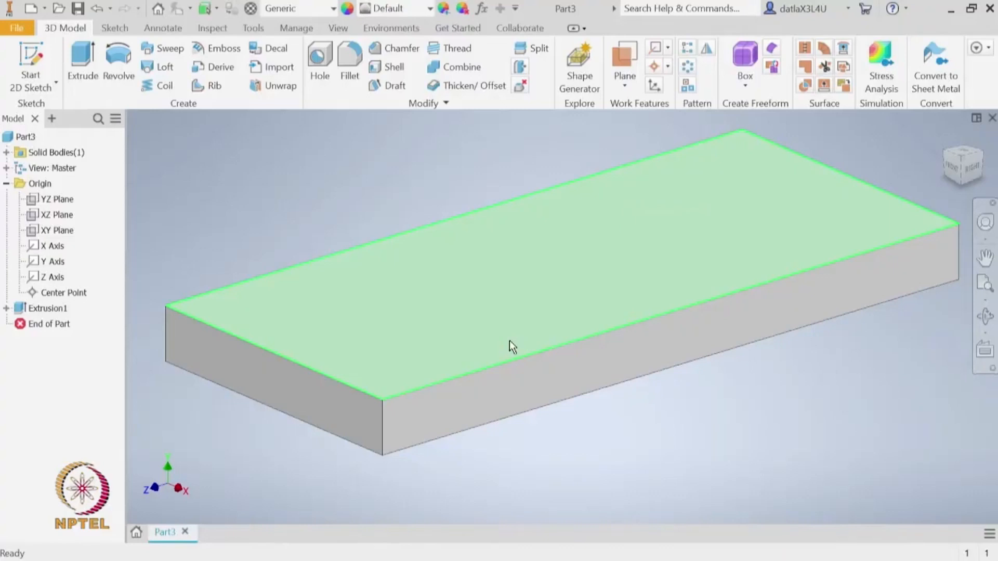
# Step: Reopen the base sketch of the plate's extrusion for editing
pyautogui.moveTo(509, 340)
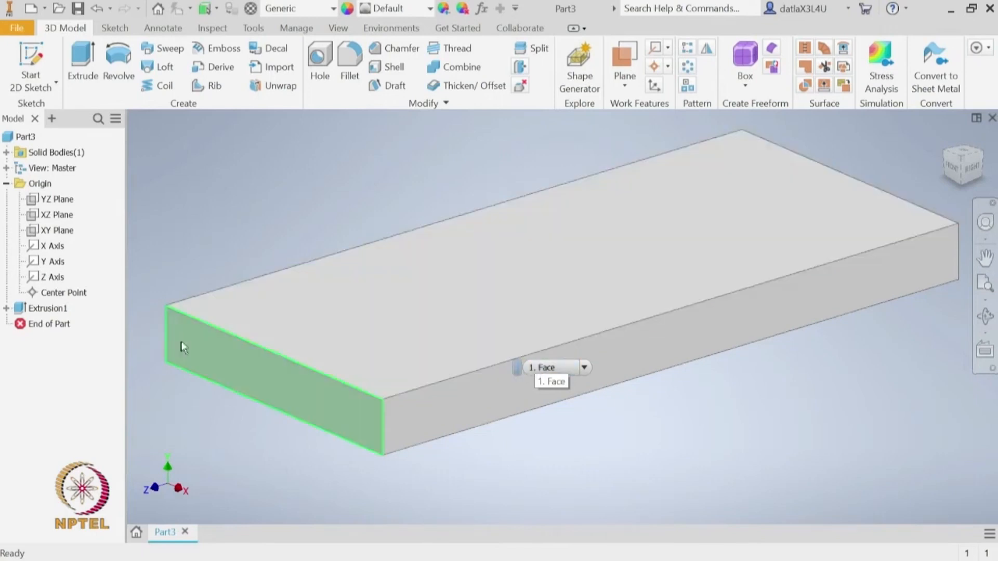
pyautogui.click(6, 308)
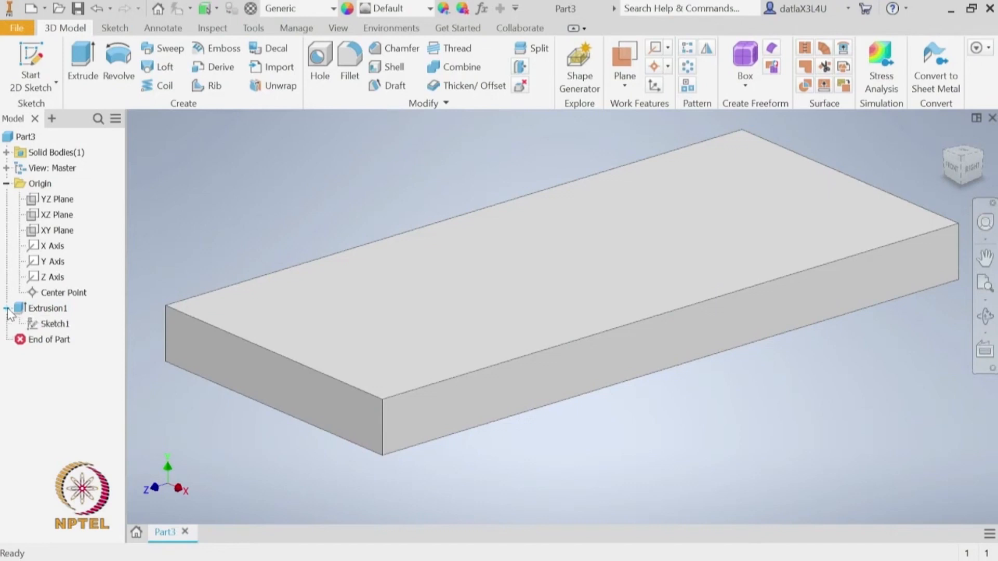
pyautogui.click(60, 324)
pyautogui.rightClick(60, 328)
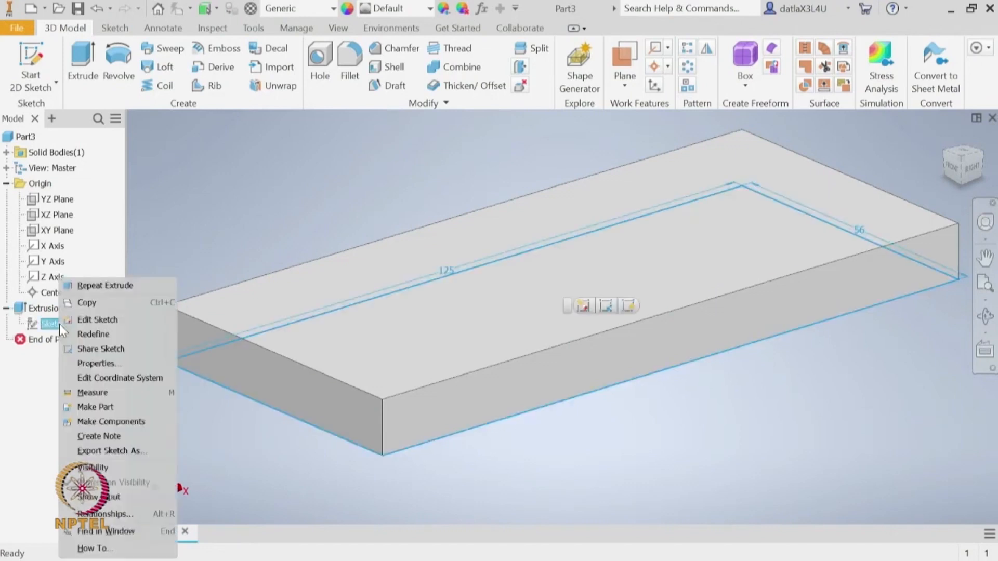
pyautogui.click(101, 318)
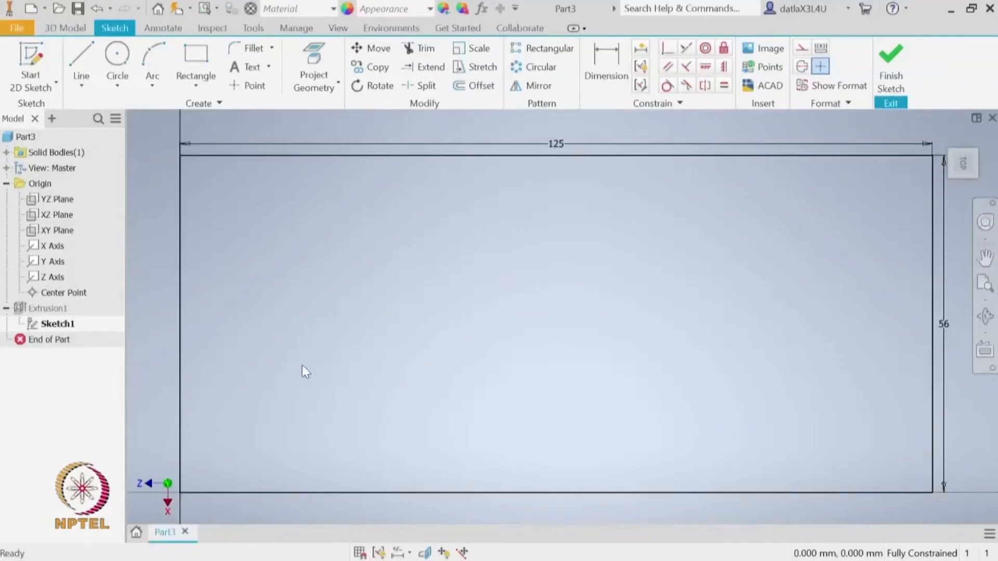
# Step: Chamfer the rectangle's lower-right corner with two unequal distances, 35 mm along the lower edge and 28 mm along the right edge
pyautogui.click(271, 47)
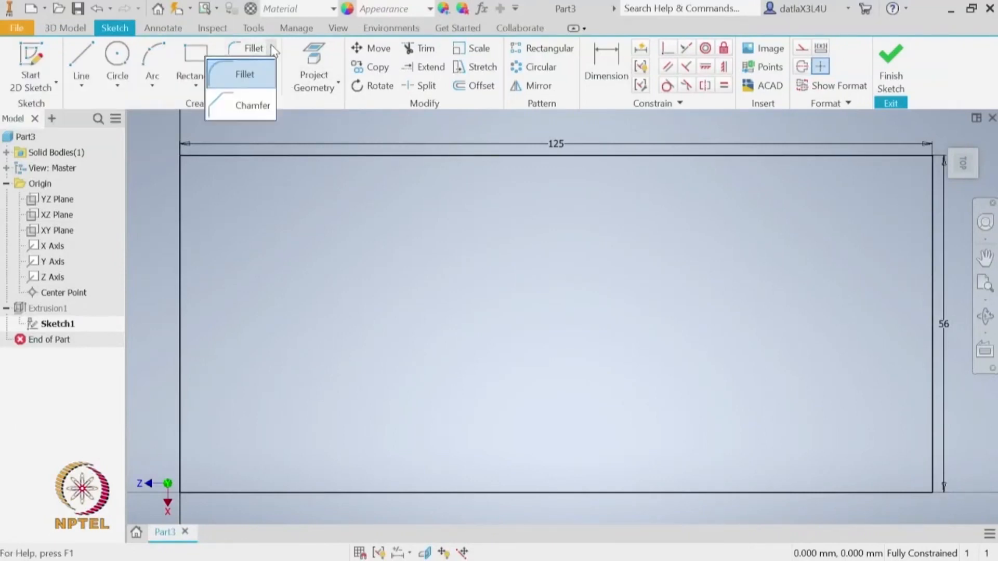
pyautogui.click(257, 107)
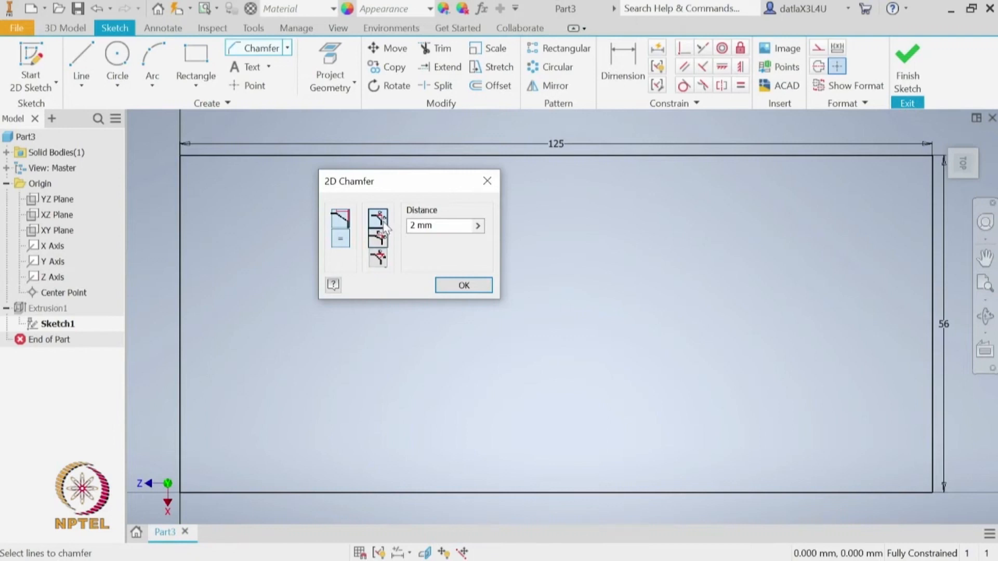
pyautogui.click(378, 240)
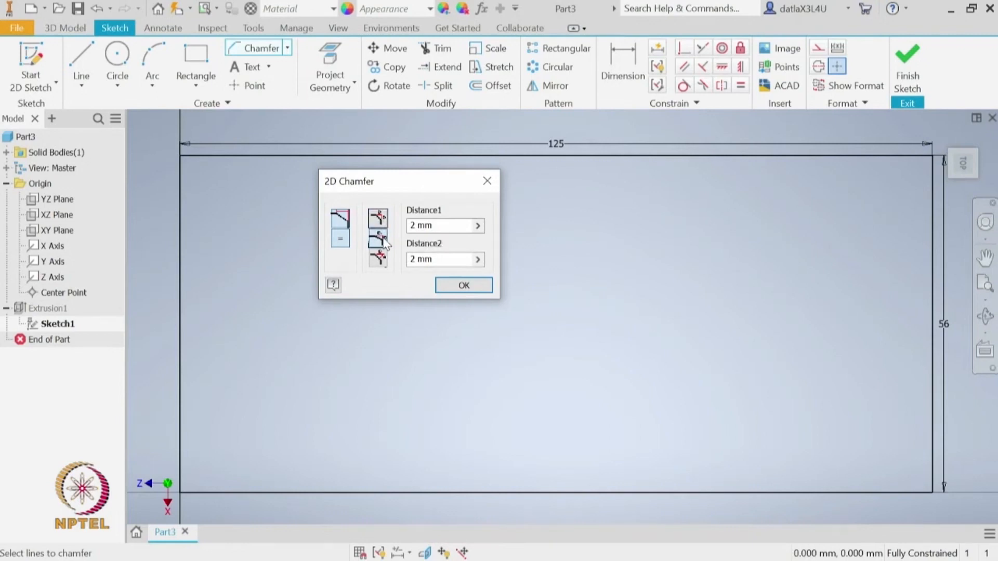
pyautogui.click(381, 256)
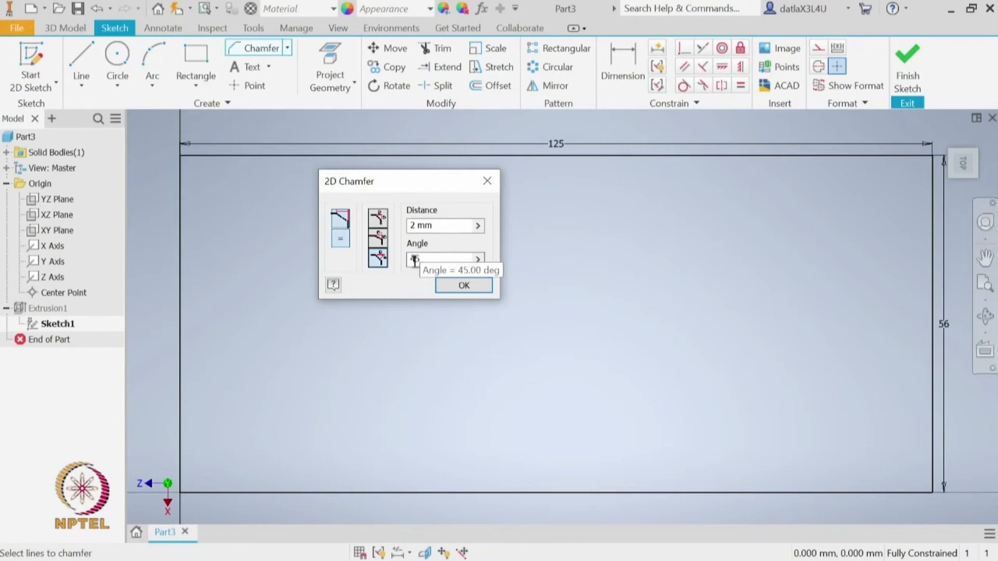
pyautogui.click(381, 247)
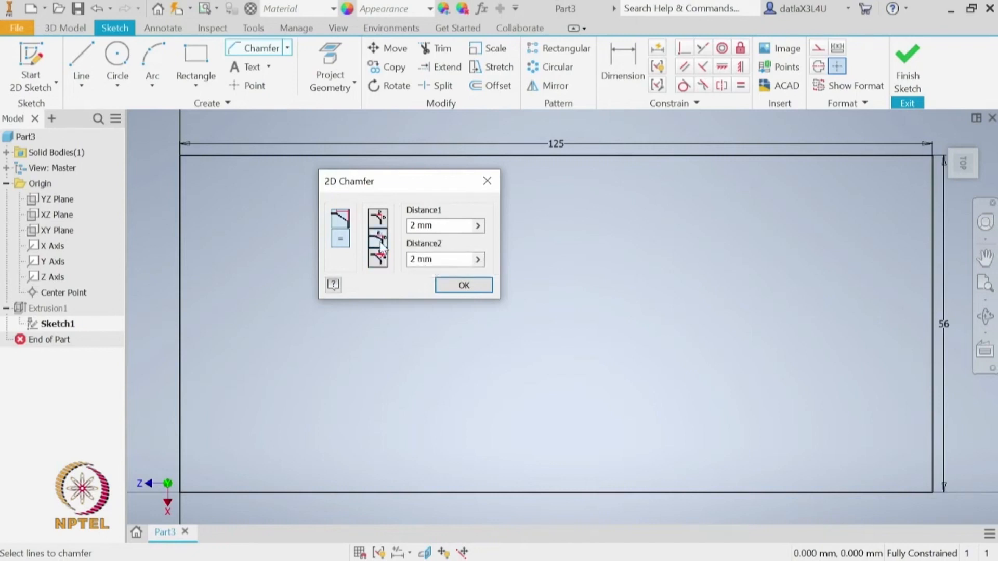
pyautogui.doubleClick(438, 225)
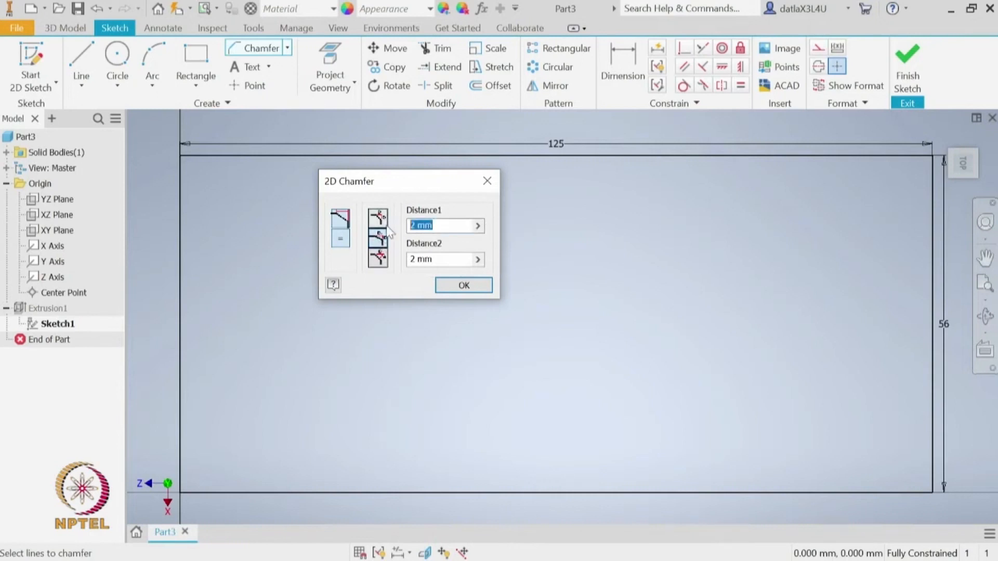
pyautogui.write('35')
pyautogui.write('8')
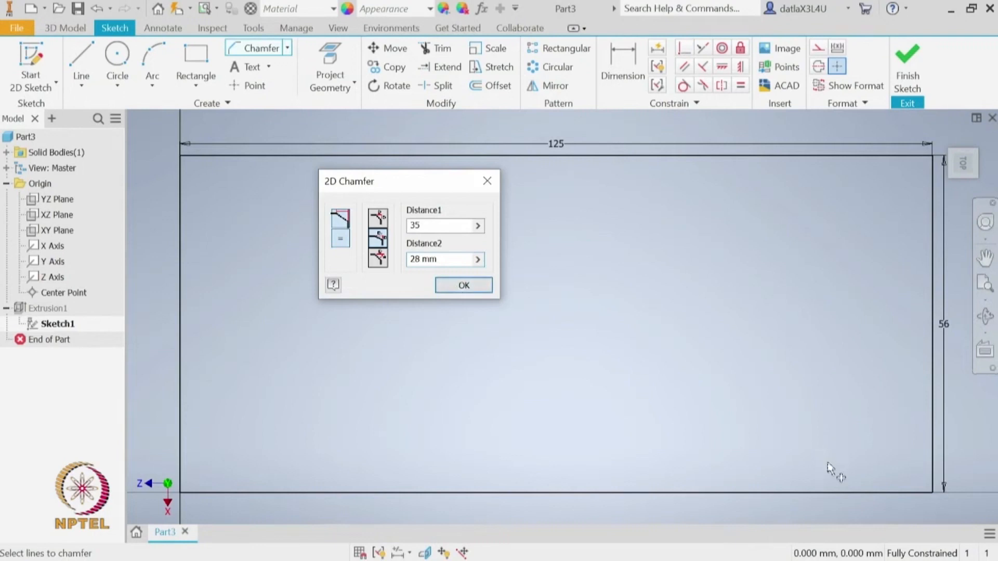
pyautogui.click(834, 491)
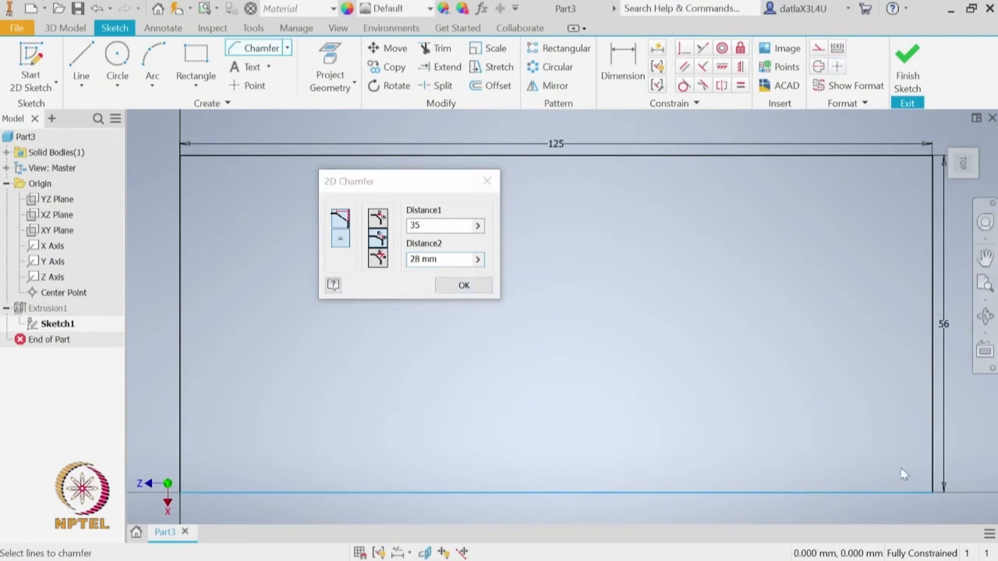
pyautogui.click(934, 450)
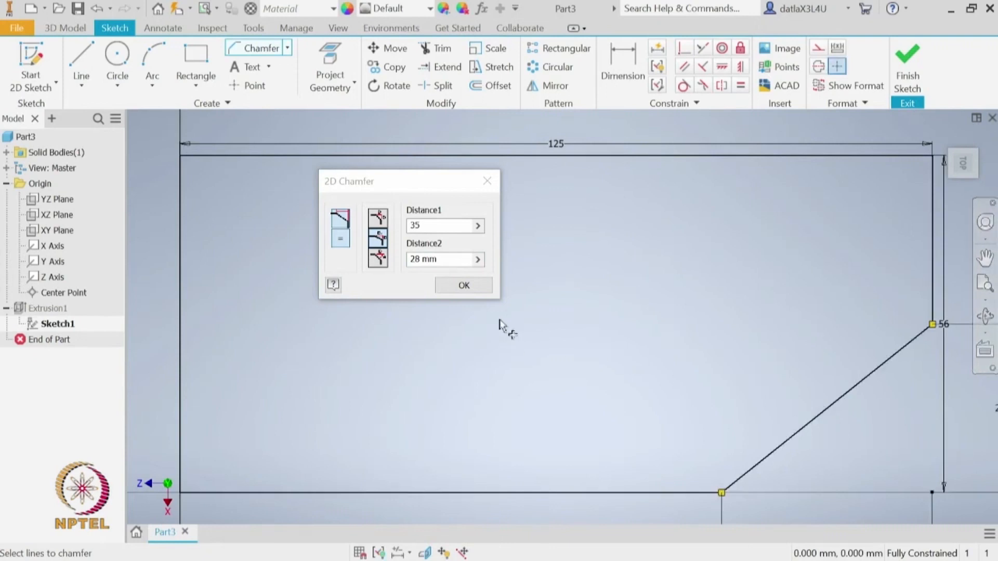
pyautogui.click(464, 286)
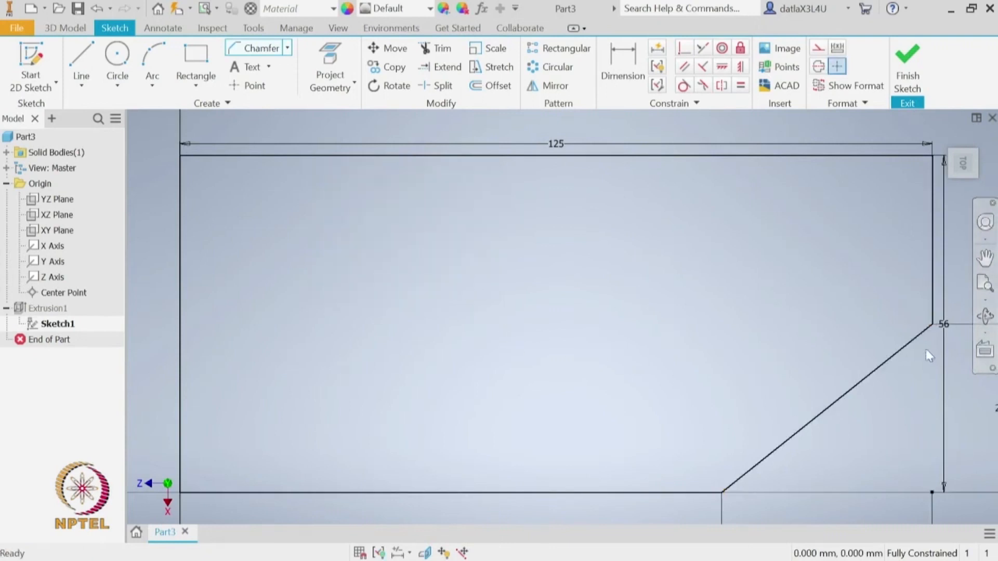
# Step: Fillet the rectangle's corner at the origin with a 20 mm radius and finish the sketch to update the plate
pyautogui.click(983, 282)
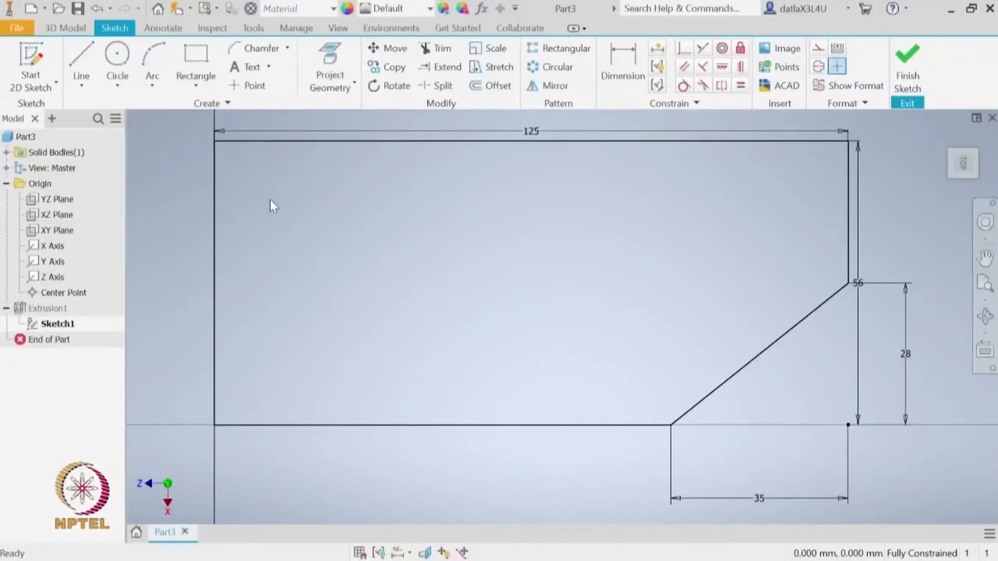
pyautogui.click(286, 48)
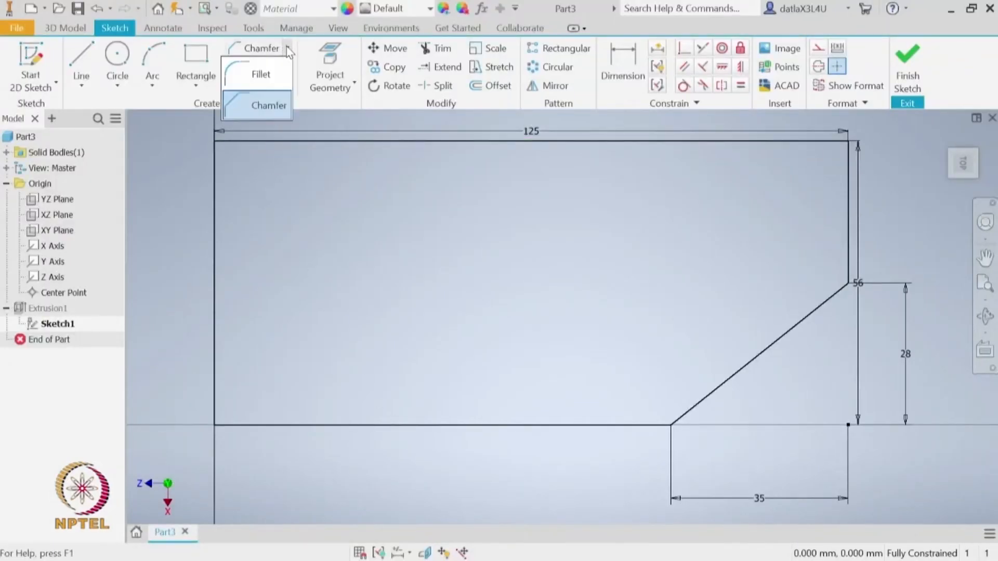
pyautogui.click(260, 80)
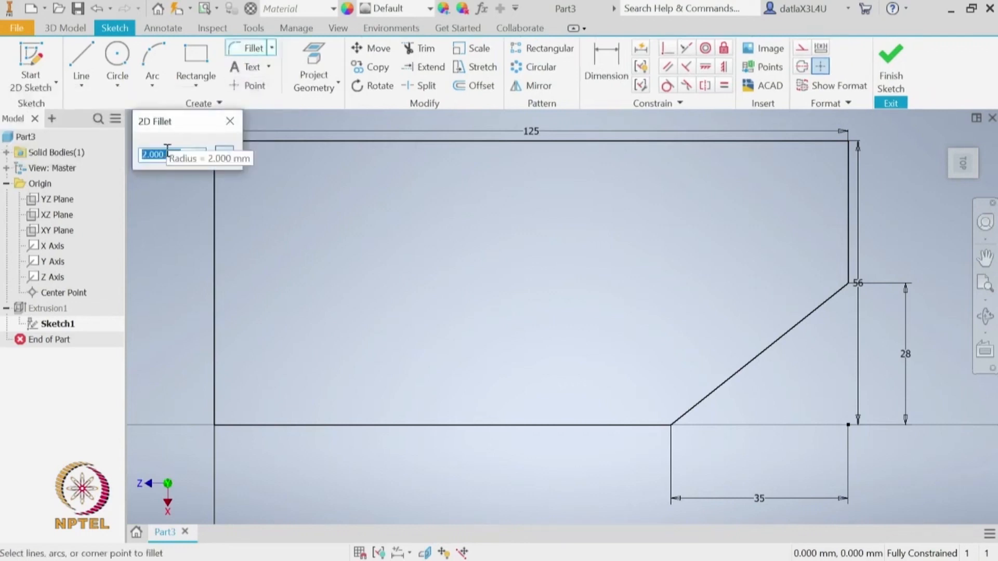
pyautogui.write('20')
pyautogui.click(218, 387)
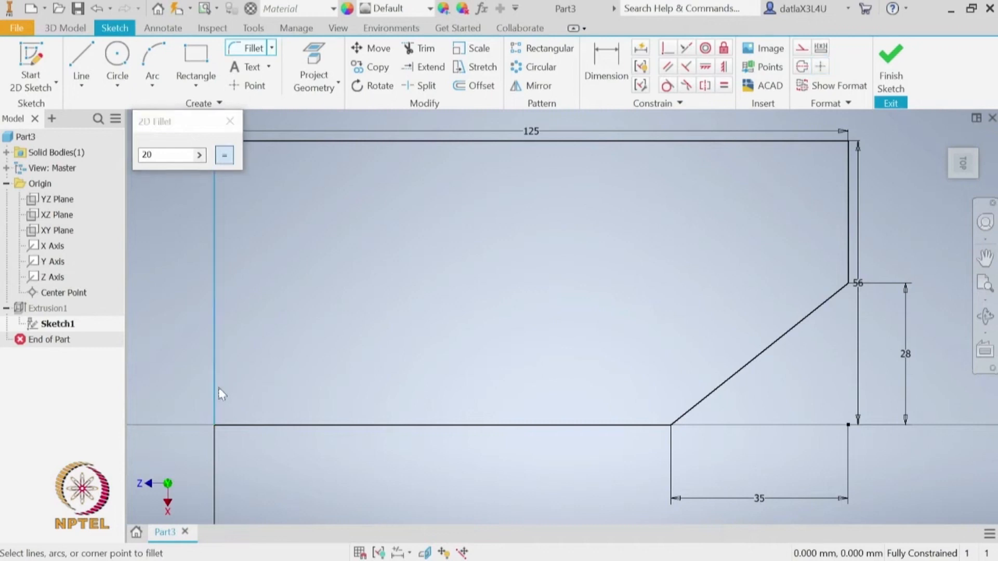
pyautogui.click(280, 427)
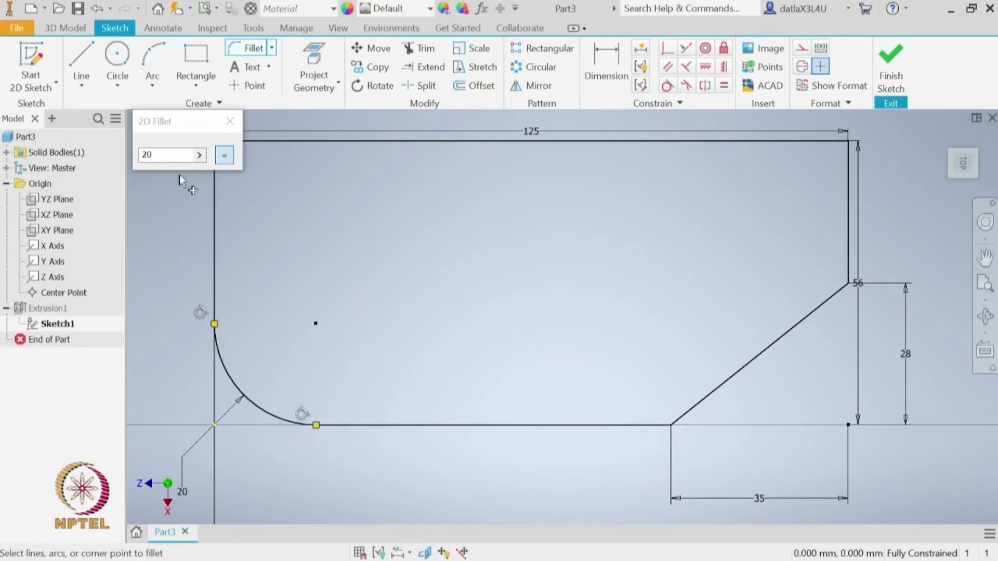
pyautogui.rightClick(328, 253)
pyautogui.click(405, 256)
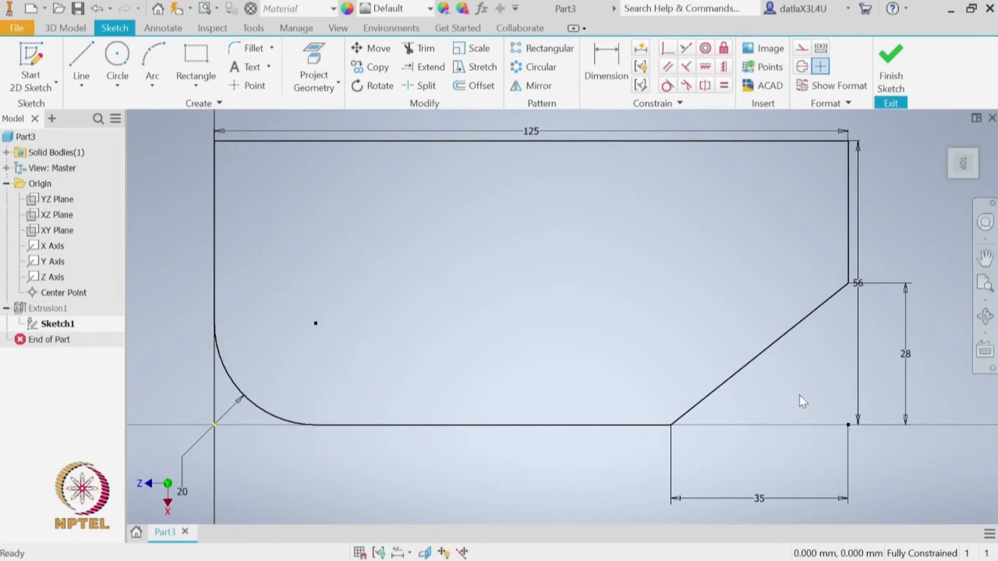
pyautogui.click(890, 65)
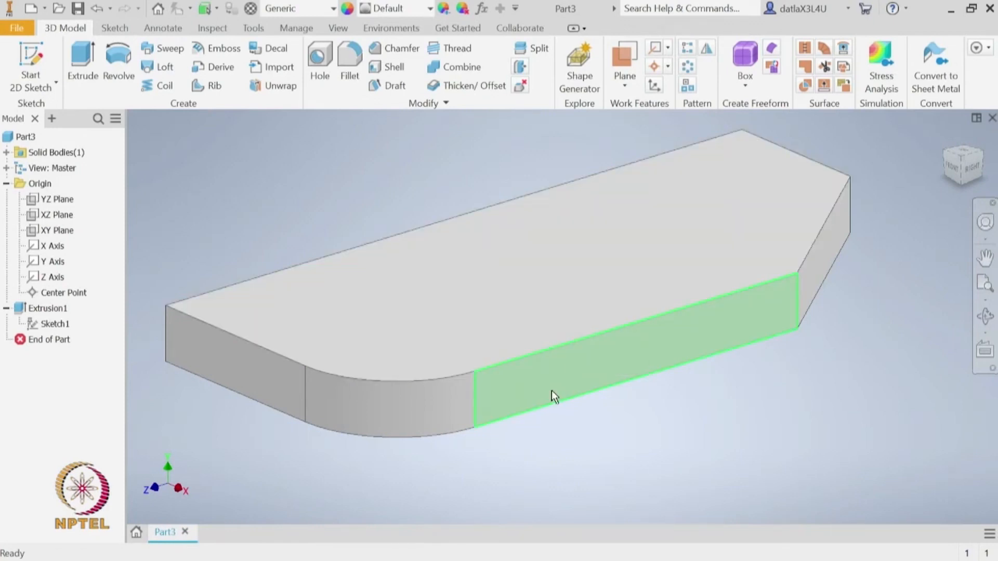
# Step: Consult the Example 1 drawing in the slides, and in Inventor cut the 18 mm circle downward through all of the plate with Extrude
pyautogui.moveTo(551, 391)
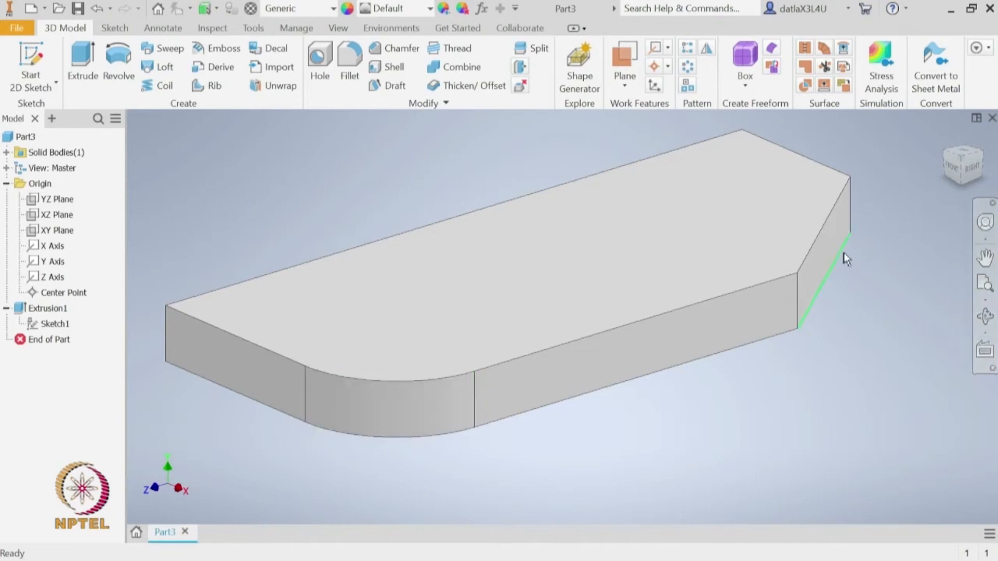
pyautogui.hotkey('alt', 'Tab')
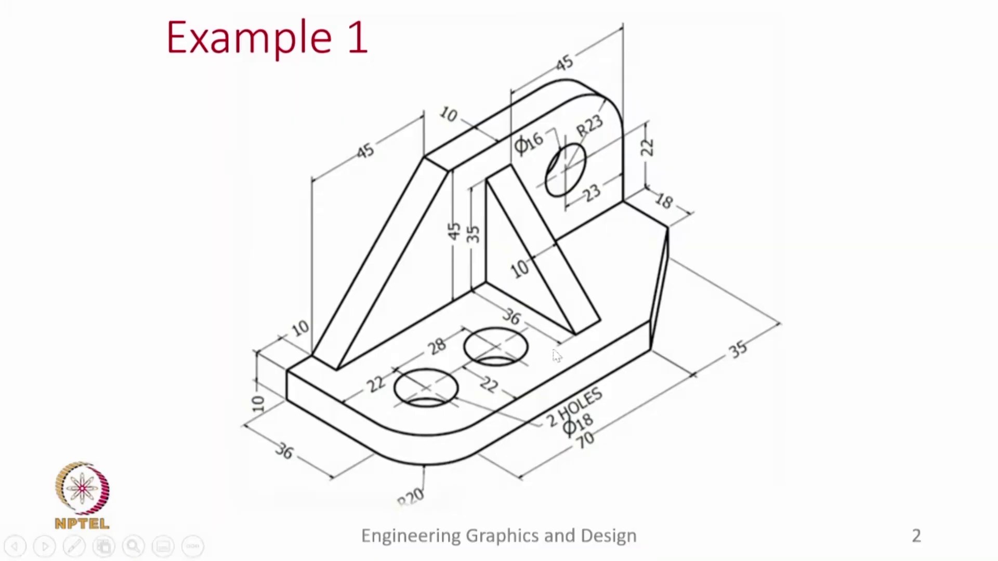
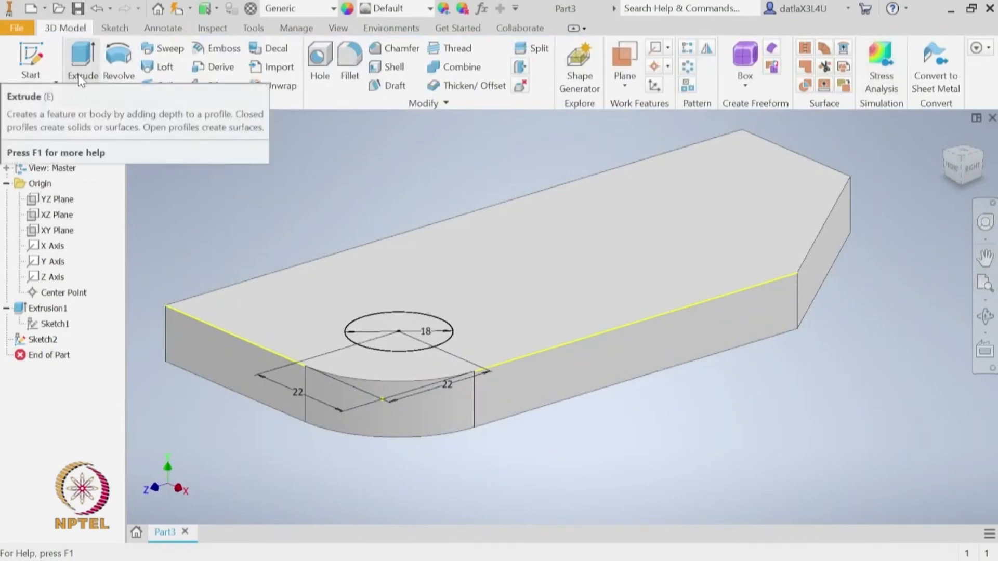
pyautogui.click(81, 72)
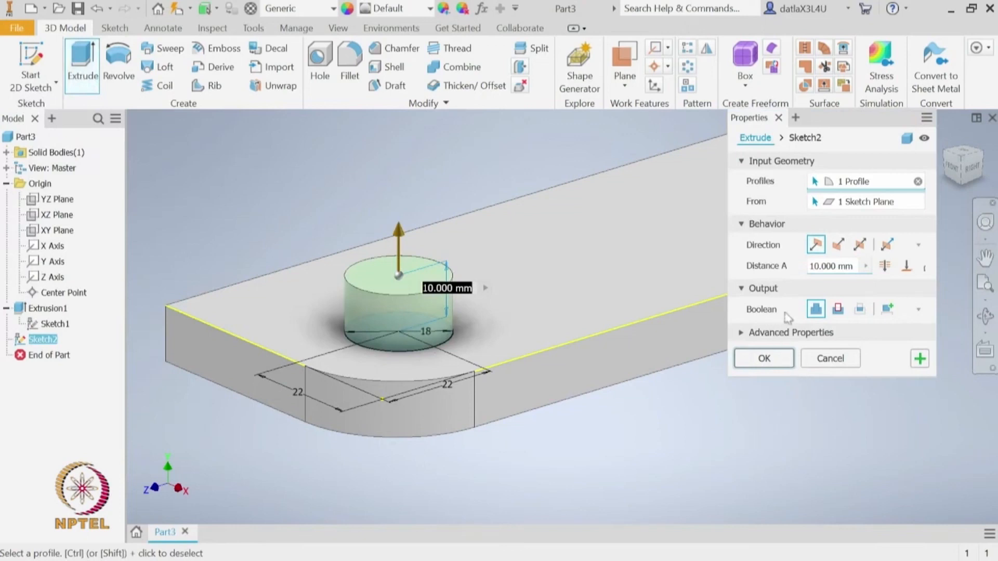
pyautogui.click(837, 314)
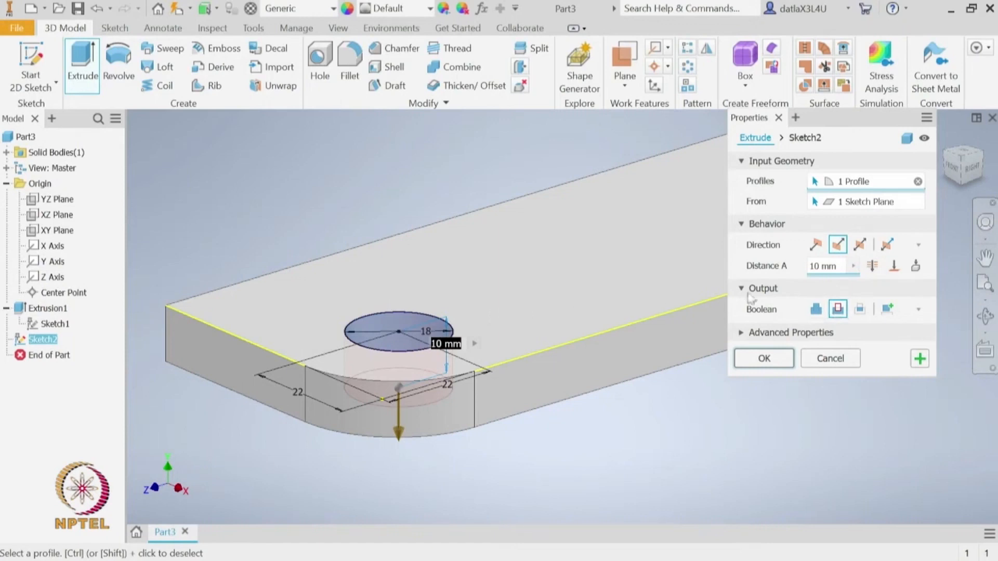
pyautogui.click(817, 245)
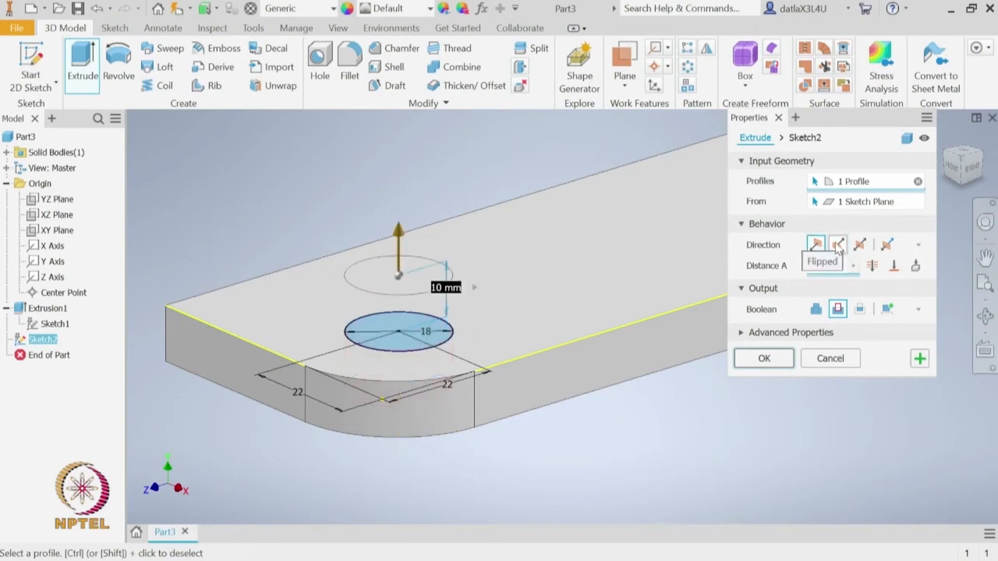
pyautogui.click(837, 246)
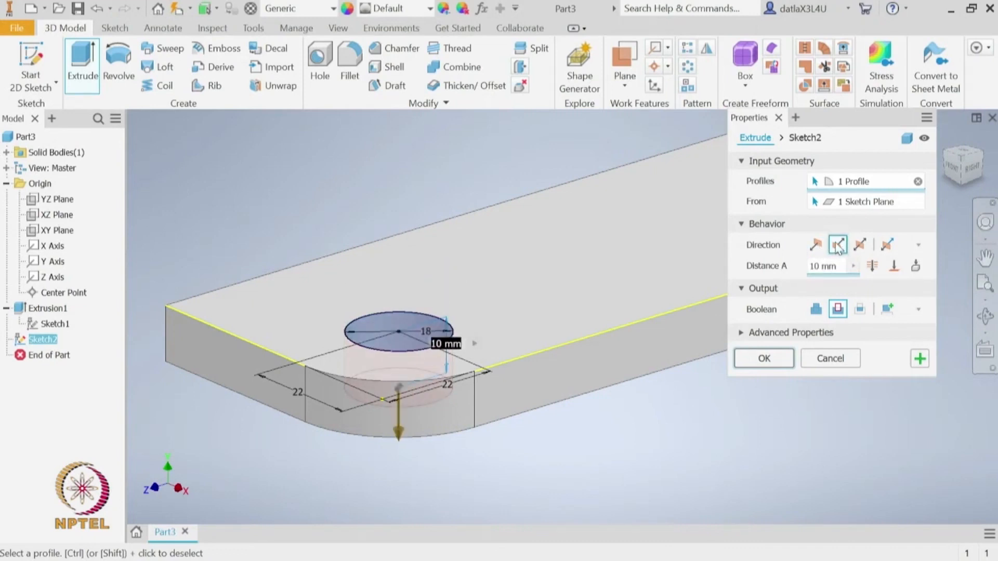
pyautogui.click(872, 266)
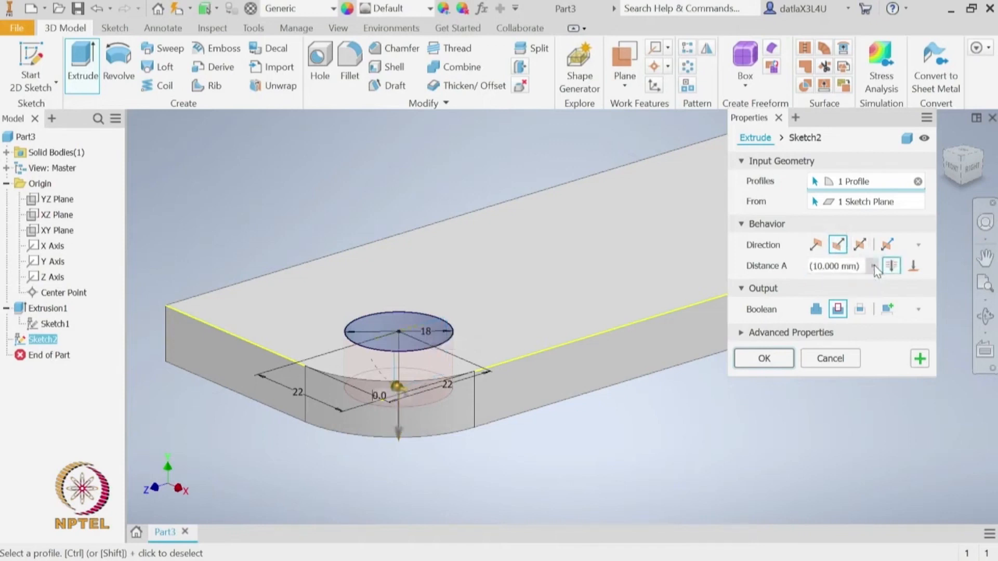
pyautogui.click(764, 358)
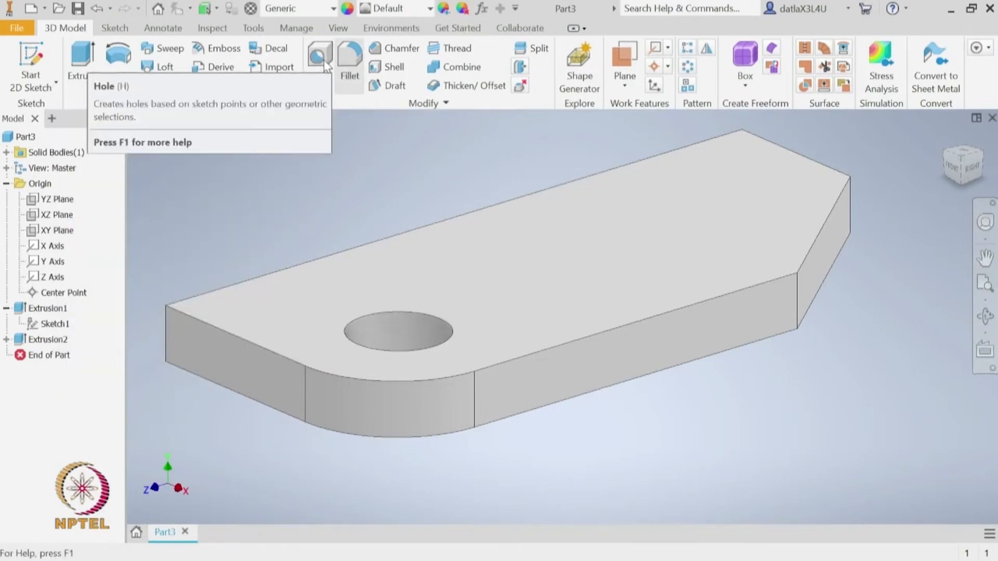
# Step: Place a simple hole with an 18 mm diameter on the plate's top face, beside the existing round cutout
pyautogui.click(323, 60)
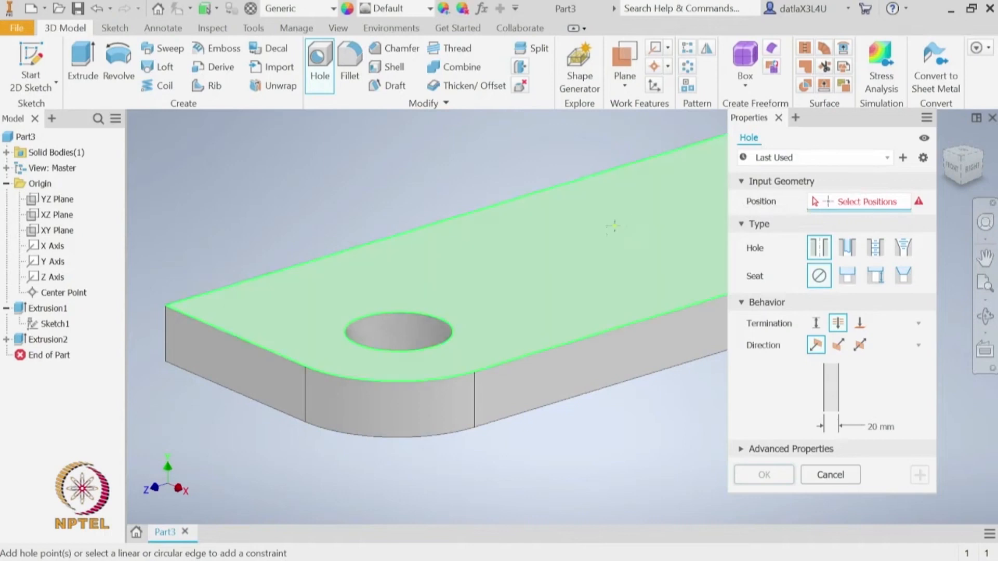
pyautogui.click(562, 273)
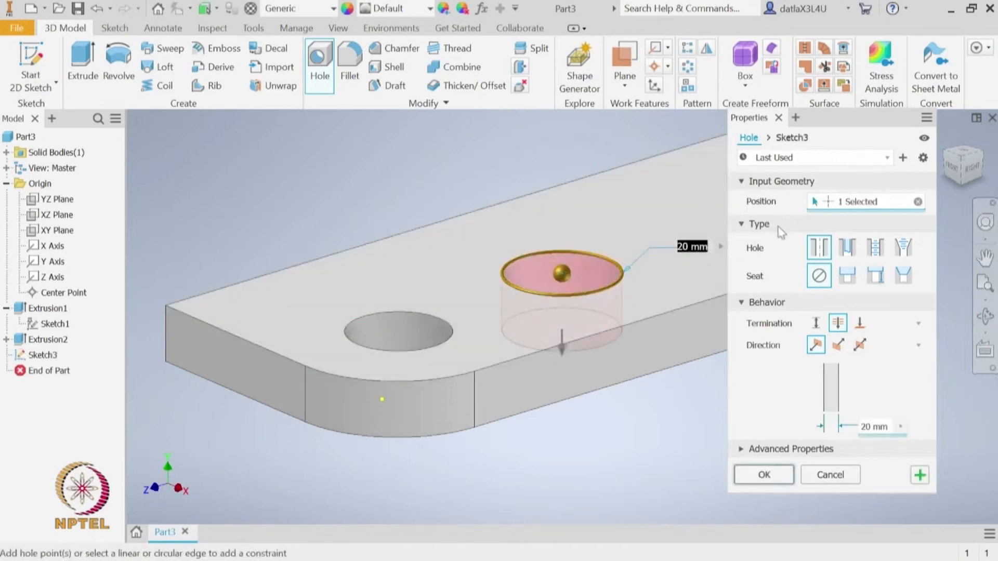
pyautogui.click(871, 426)
pyautogui.press('BackSpace')
pyautogui.press('BackSpace')
pyautogui.write('18')
pyautogui.press('Tab')
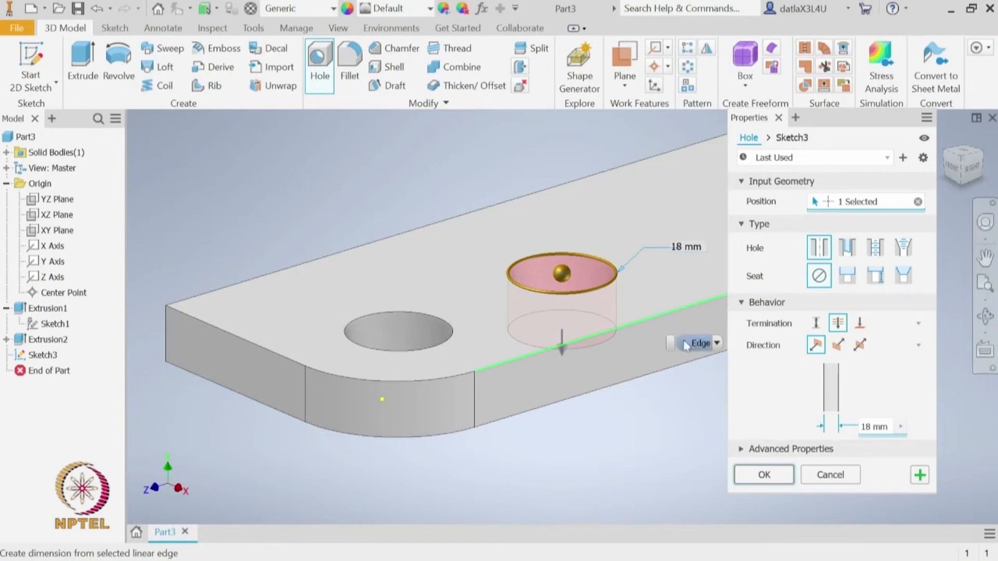
# Step: Position the hole 22 mm from the plate's long front edge and 50 mm from its short end edge, and create it through all
pyautogui.click(653, 322)
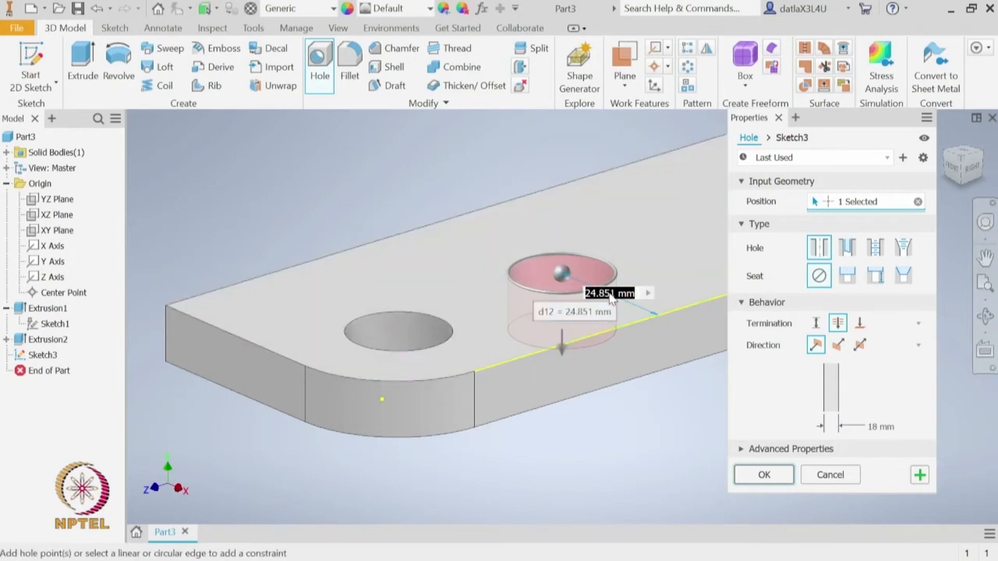
pyautogui.write('22')
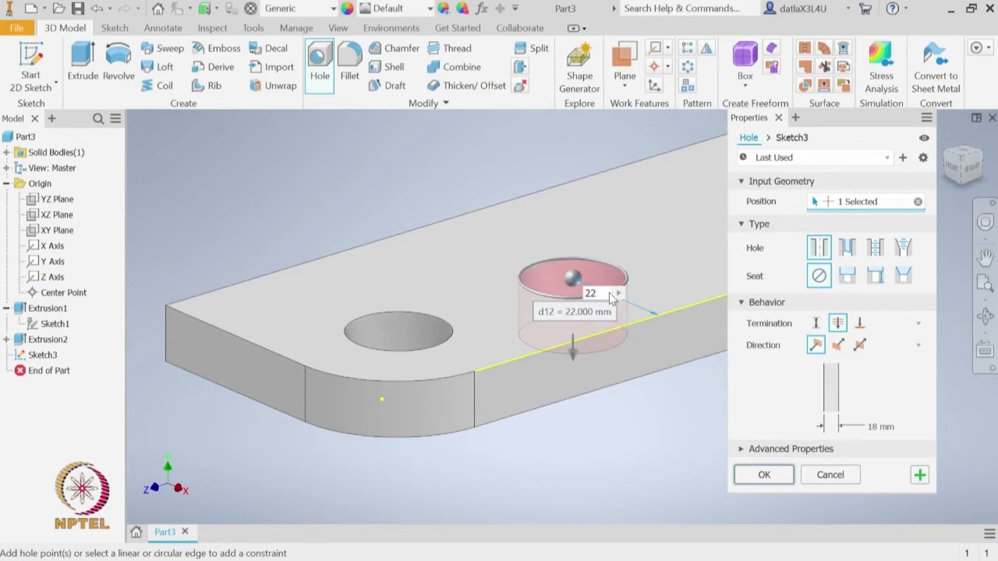
pyautogui.press('Tab')
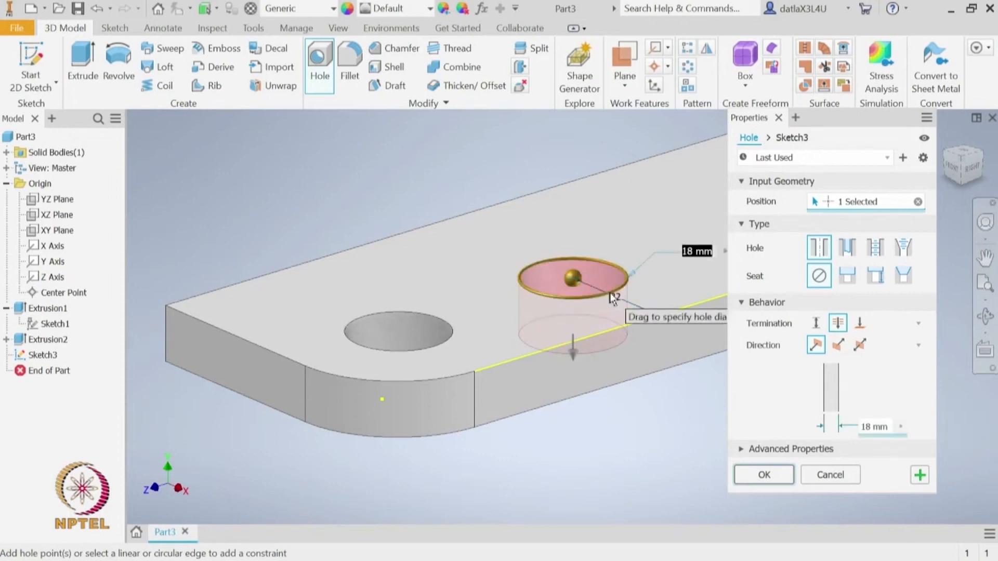
pyautogui.click(269, 349)
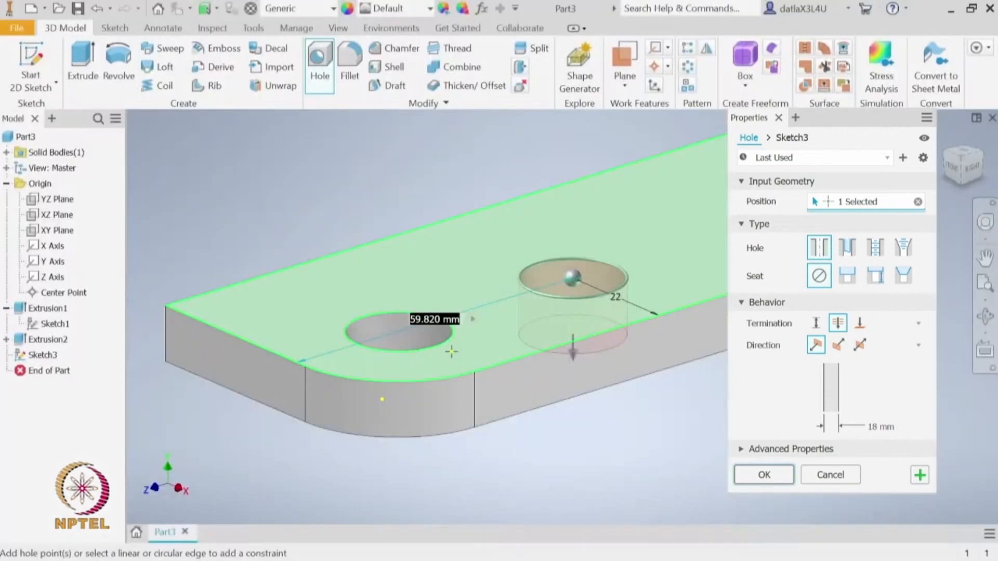
pyautogui.write('50')
pyautogui.press('Tab')
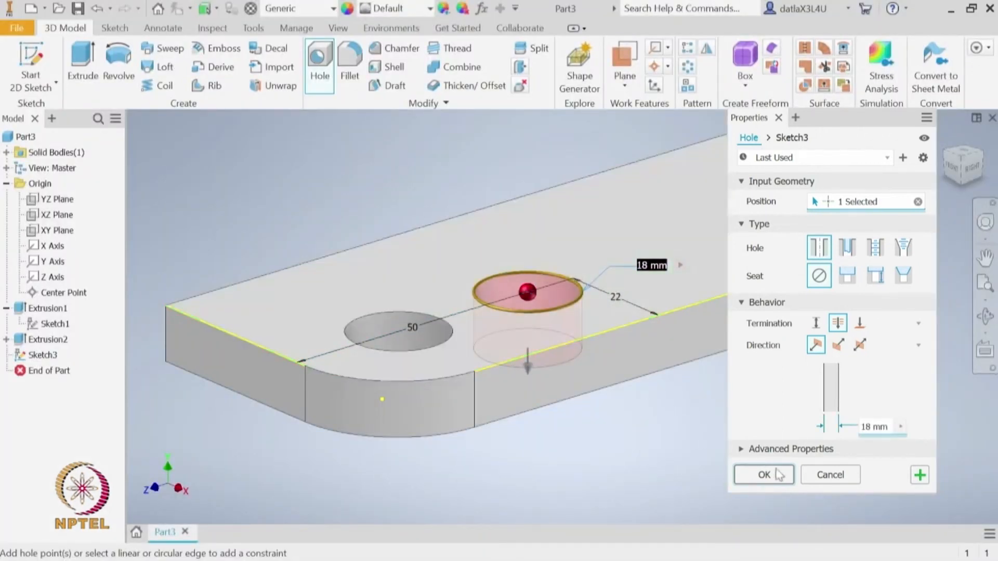
pyautogui.click(816, 326)
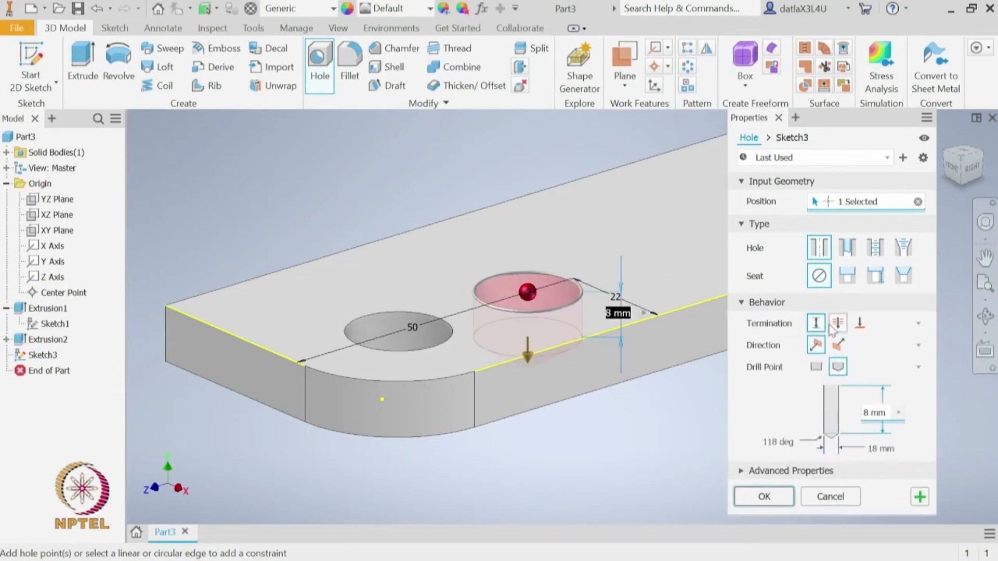
pyautogui.click(836, 324)
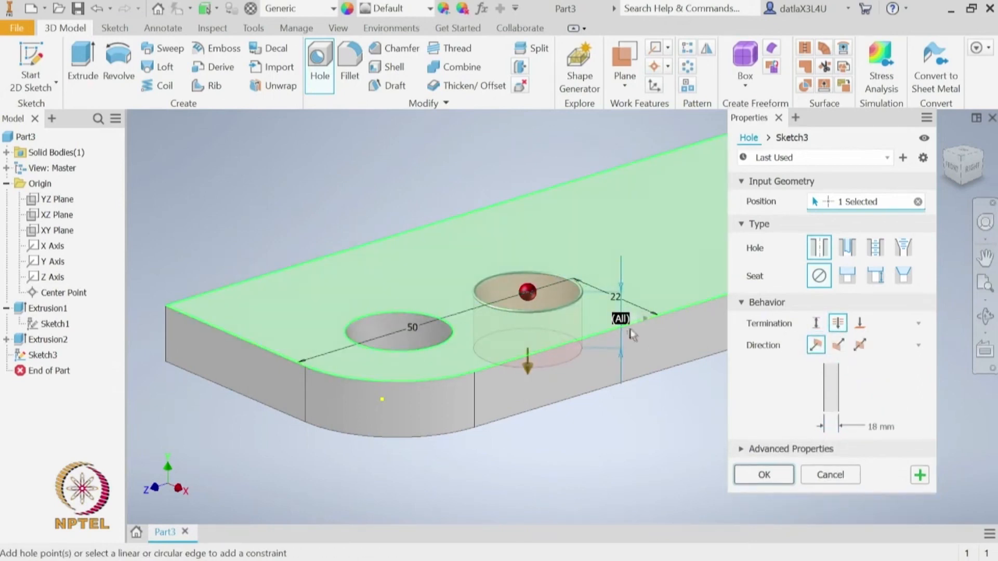
pyautogui.click(764, 474)
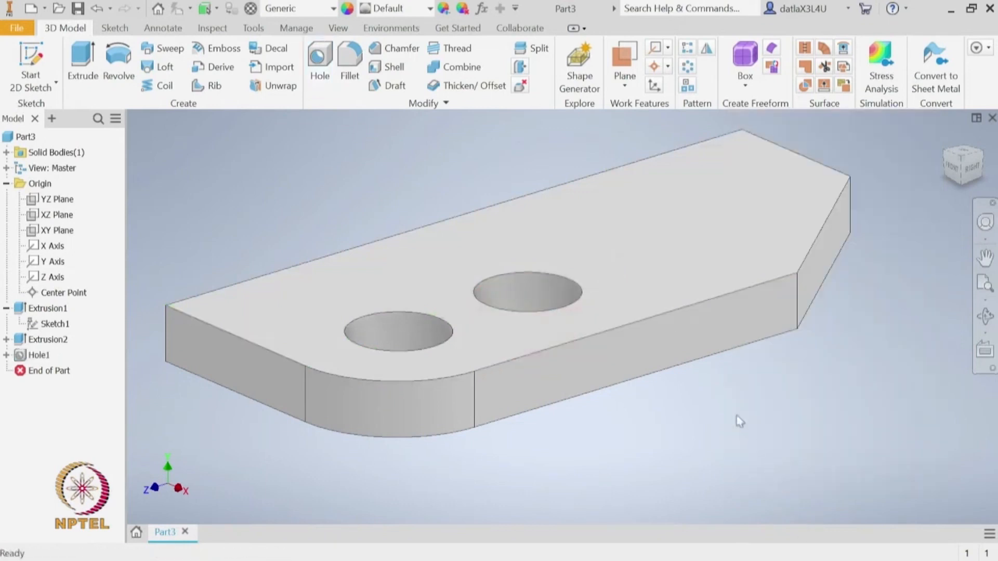
# Step: Return from the Example 1 slide to Inventor and start a sketch on the plate's long back side face, rotated so the plate lies horizontal
pyautogui.moveTo(677, 317)
pyautogui.keyDown('shift'); pyautogui.mouseDown(button='middle')
pyautogui.moveTo(681, 341)
pyautogui.moveTo(690, 316)
pyautogui.mouseUp(button='middle'); pyautogui.keyUp('shift')
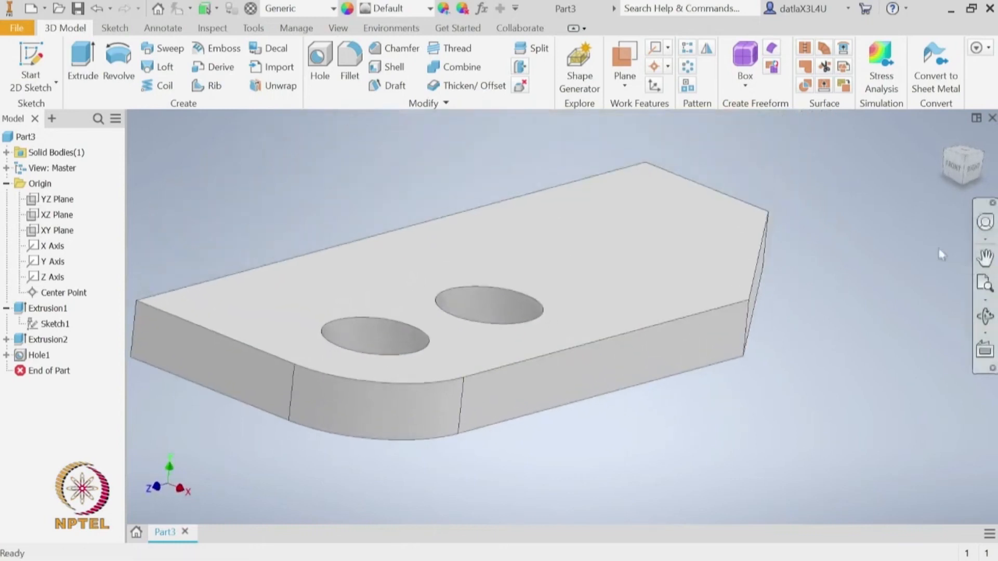
pyautogui.click(944, 138)
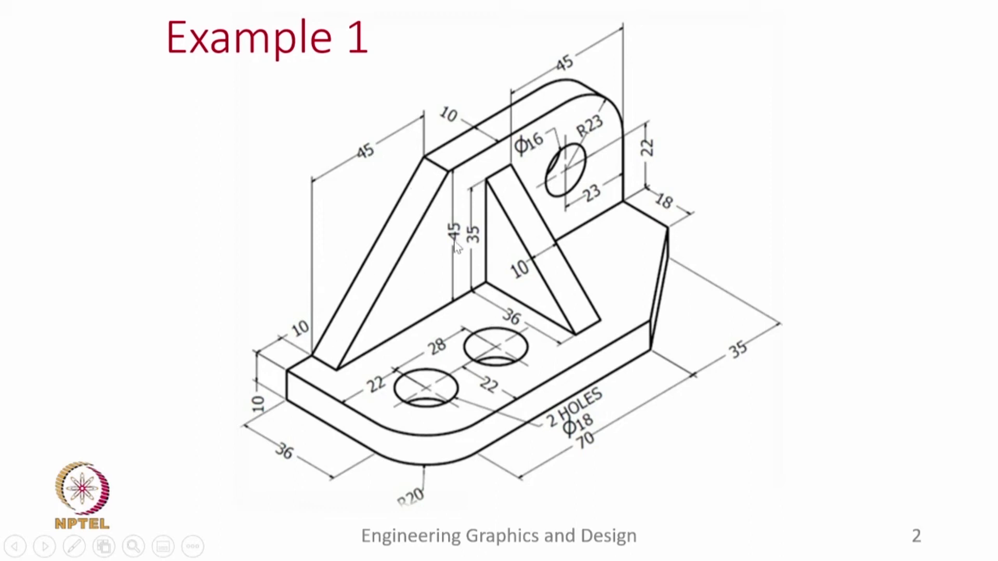
pyautogui.hotkey('alt', 'Tab')
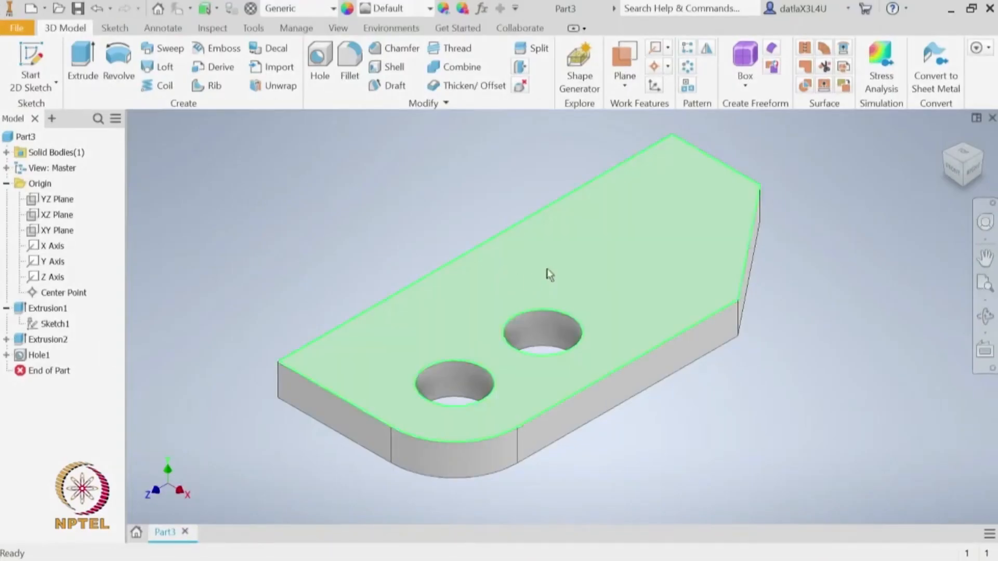
pyautogui.click(32, 57)
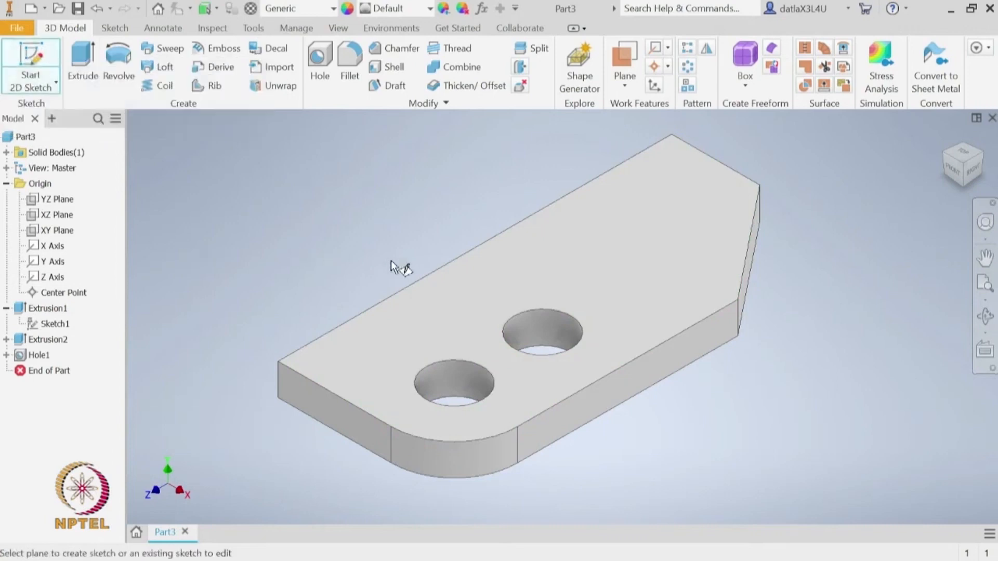
pyautogui.keyDown('shift'); pyautogui.moveTo(396, 265); pyautogui.dragTo(490, 293, button='middle'); pyautogui.keyUp('shift')
pyautogui.click(480, 254)
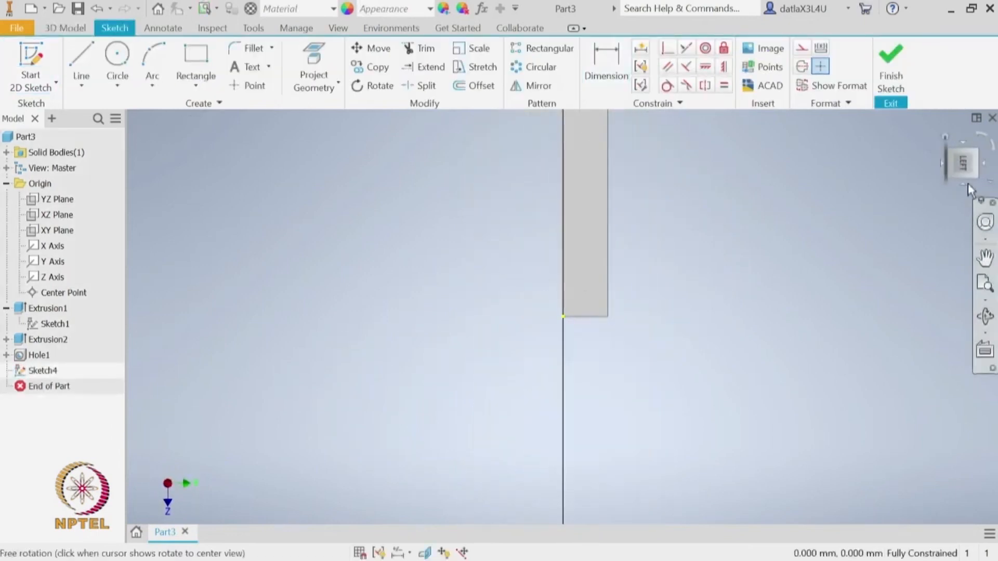
pyautogui.click(984, 138)
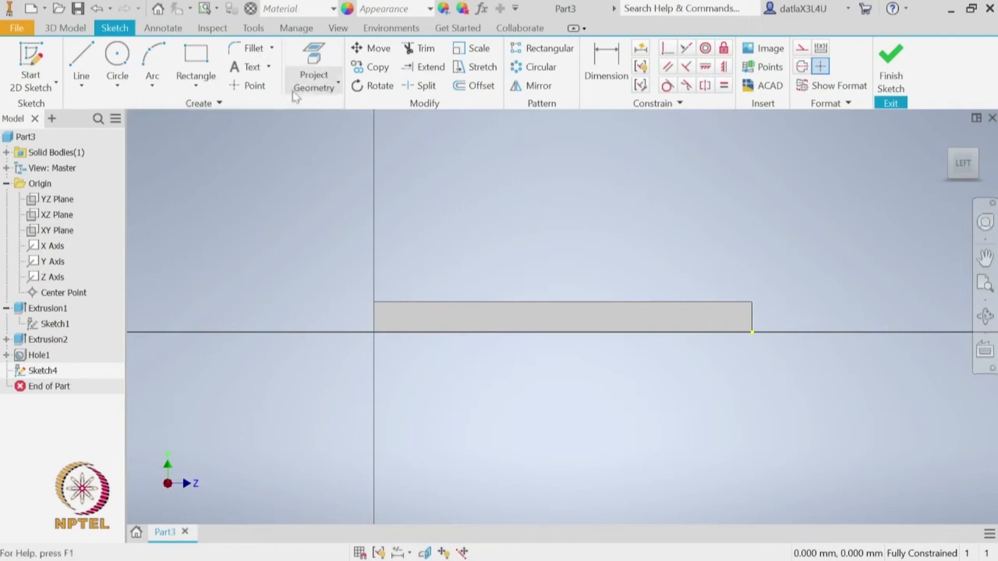
# Step: Draw a 115 × 45 mm rectangle rising from the plate's upper back edge, starting at the chamfered end's corner, and finish the sketch
pyautogui.click(194, 56)
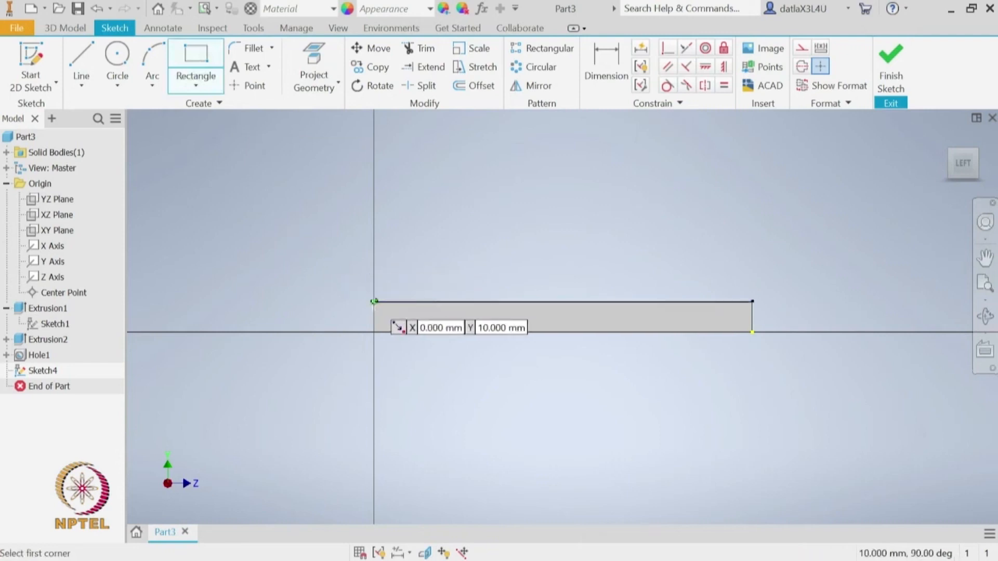
pyautogui.click(374, 302)
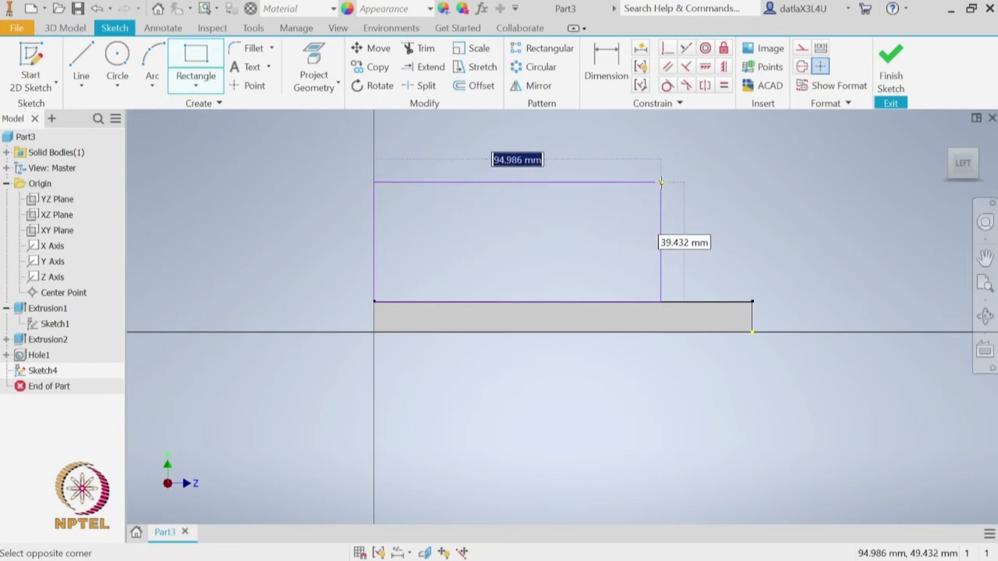
pyautogui.write('115')
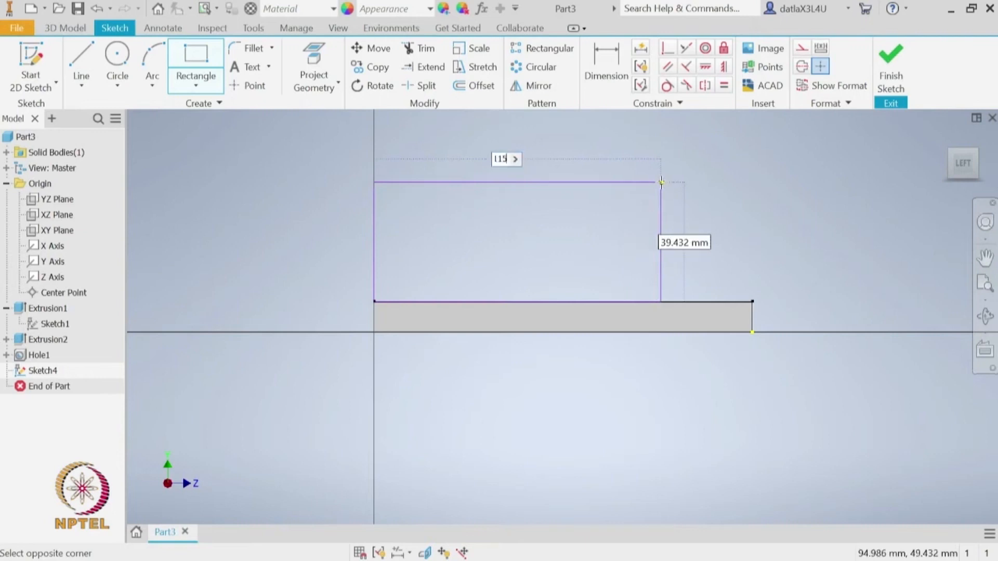
pyautogui.press('Tab')
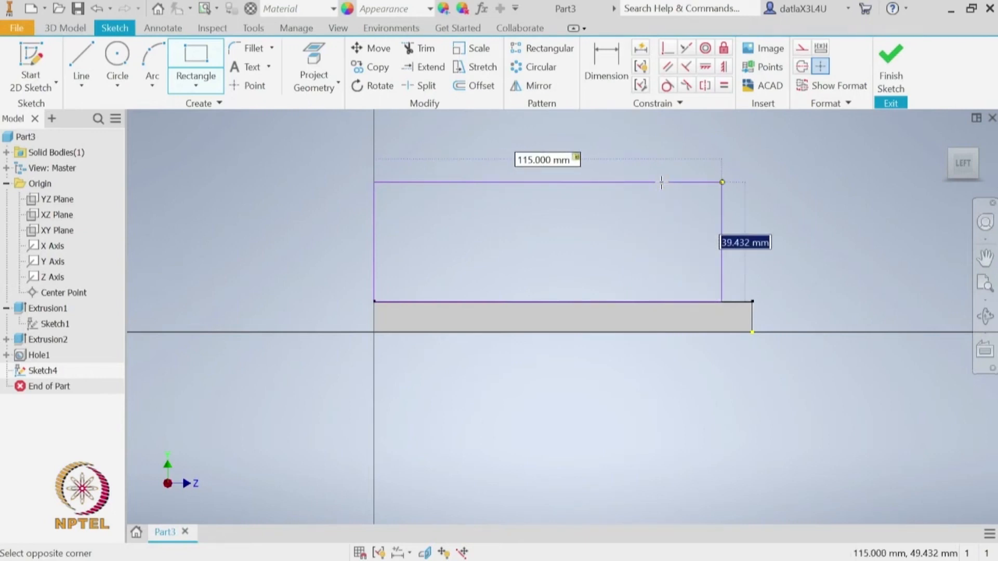
pyautogui.write('45')
pyautogui.press('Tab')
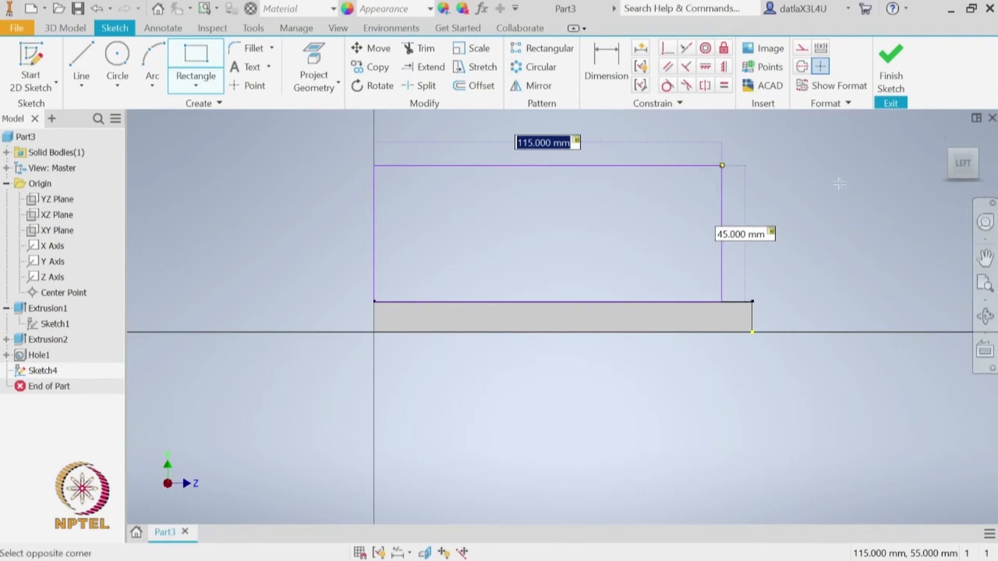
pyautogui.press('Return')
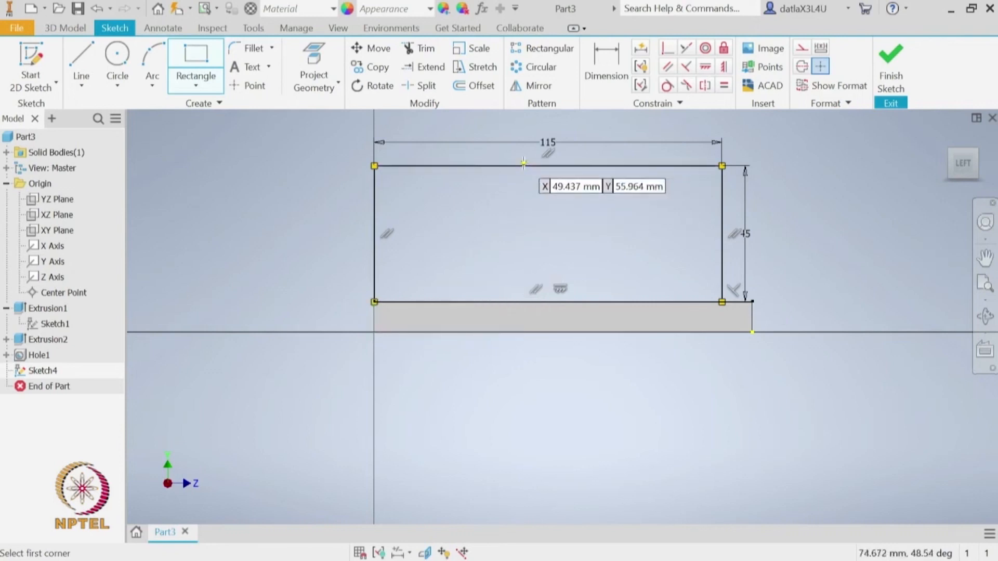
pyautogui.click(893, 72)
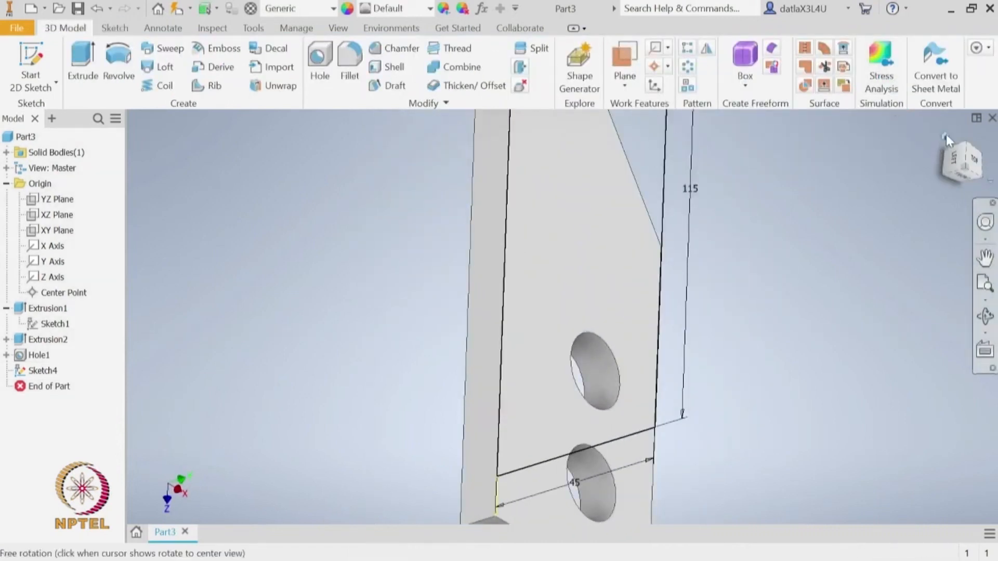
pyautogui.click(945, 135)
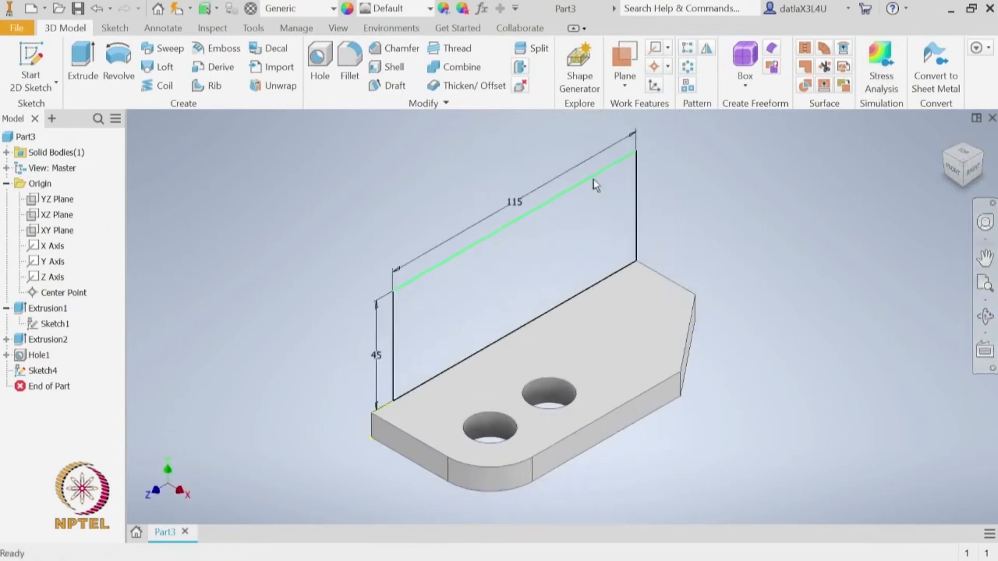
# Step: Extrude the 115 × 45 mm rectangle 10 mm inward over the plate's top face to form the upright wall
pyautogui.click(94, 59)
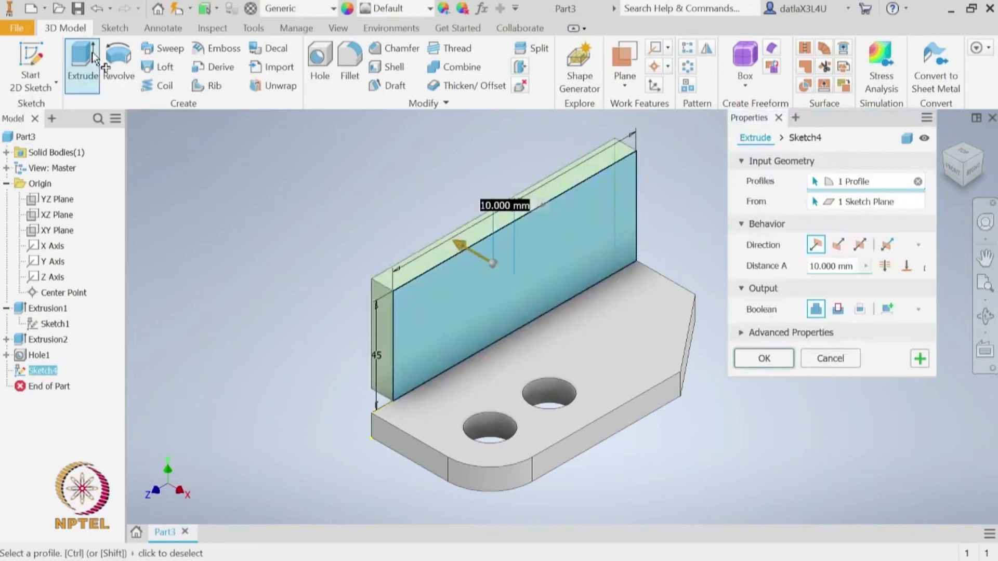
pyautogui.hotkey('alt', 'Tab')
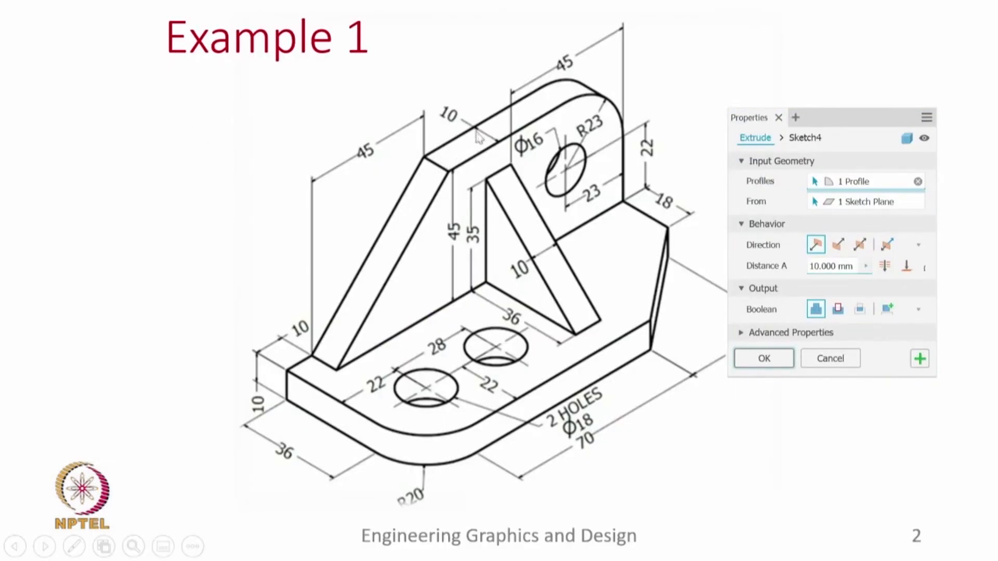
pyautogui.hotkey('alt', 'Tab')
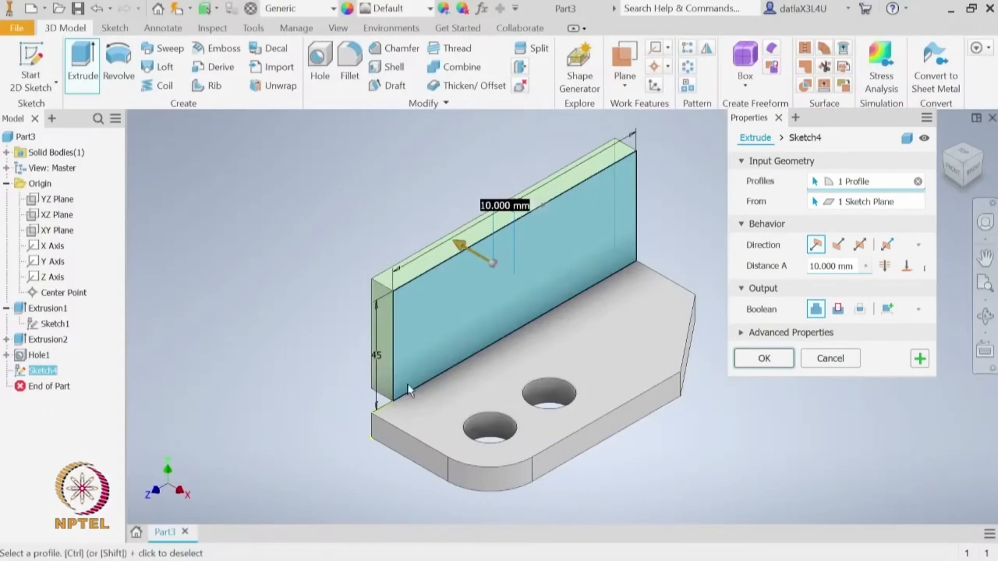
pyautogui.click(835, 250)
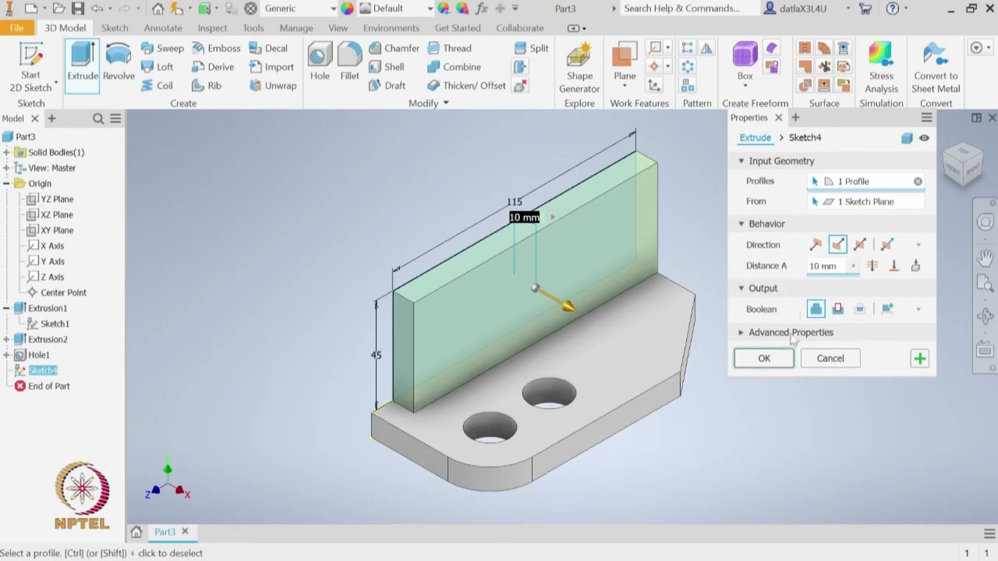
pyautogui.click(772, 363)
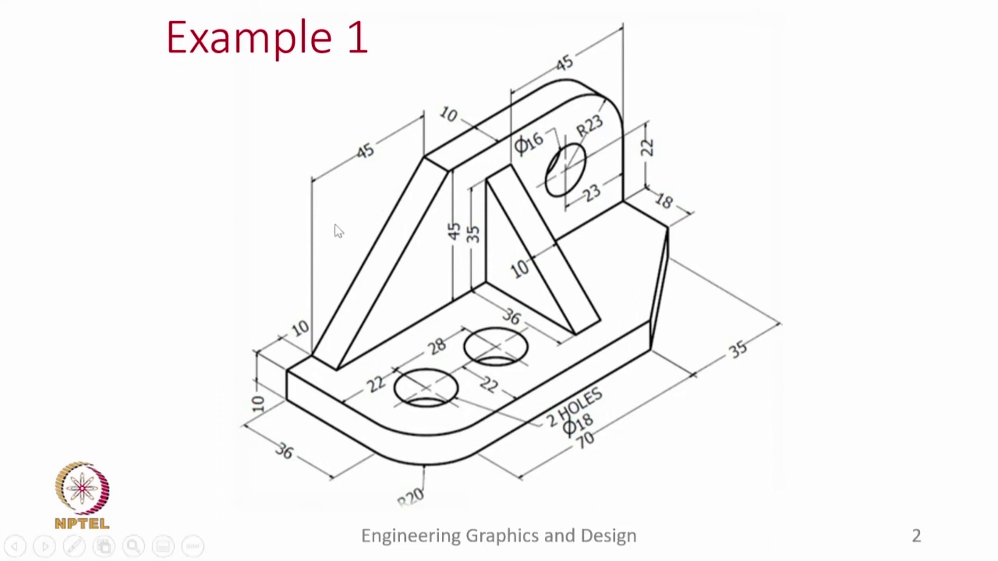
# Step: Return from the Example 1 slide to Inventor and chamfer the wall's top corner edge at the plate's rounded end with an equal 45 mm distance
pyautogui.hotkey('alt', 'Tab')
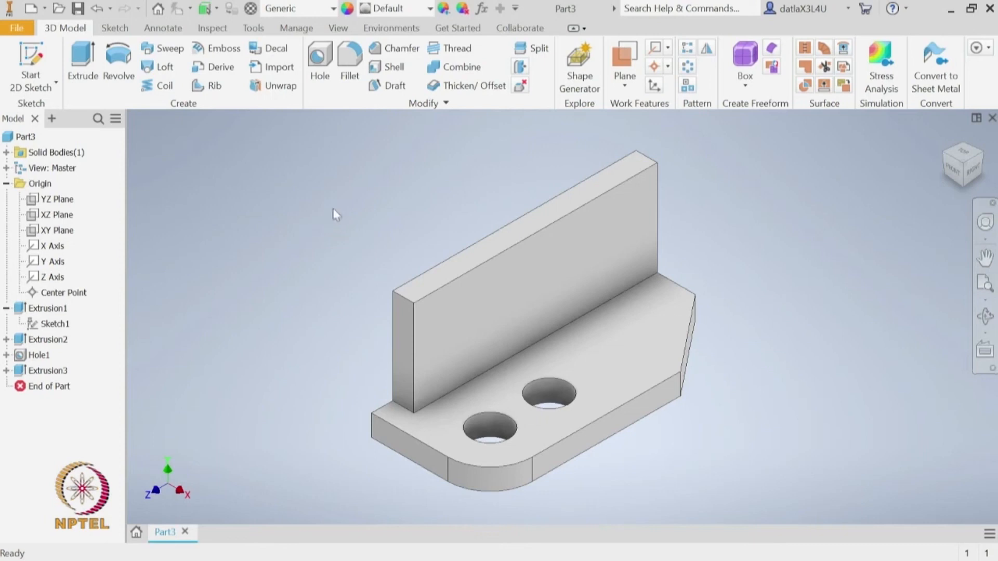
pyautogui.click(404, 48)
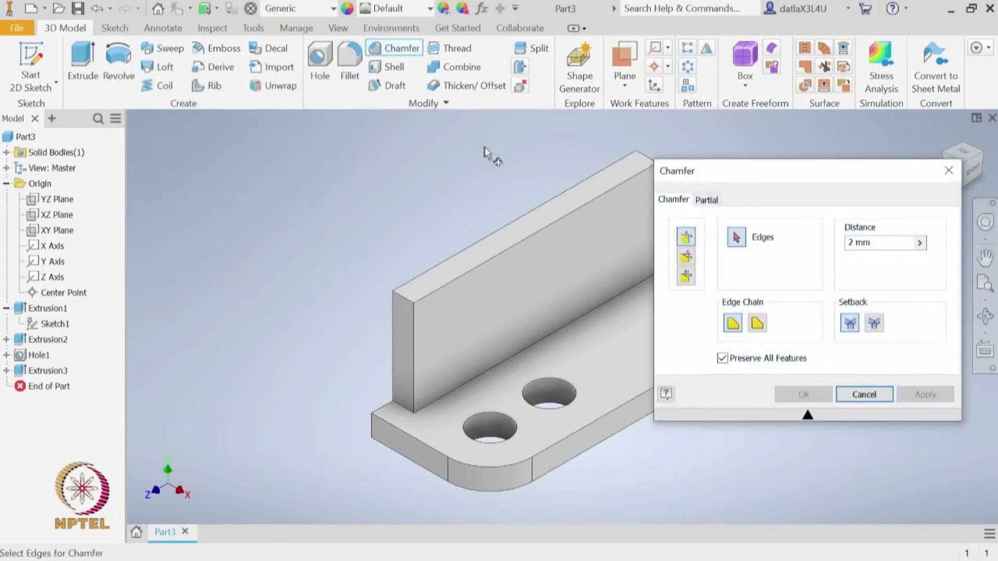
pyautogui.click(686, 257)
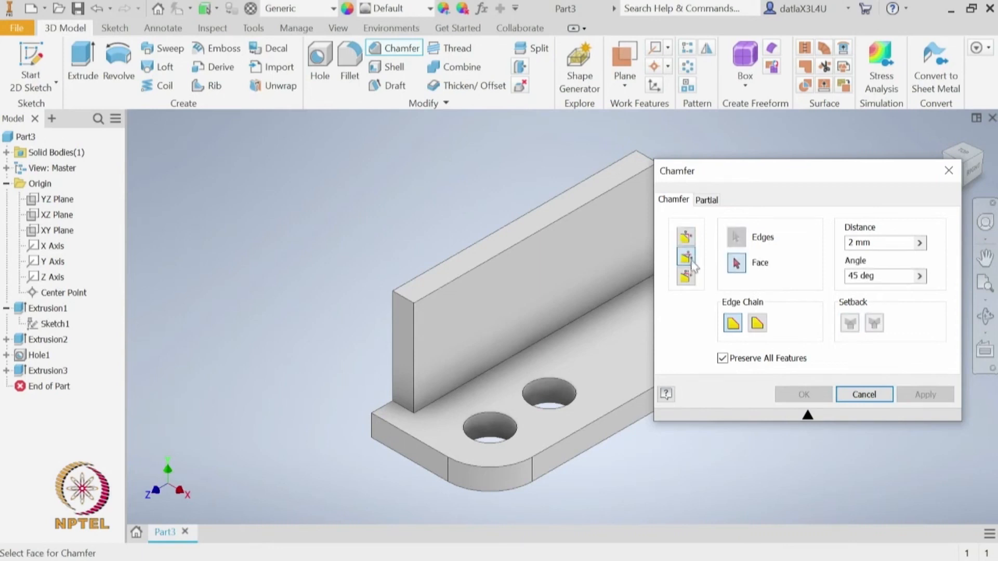
pyautogui.click(686, 277)
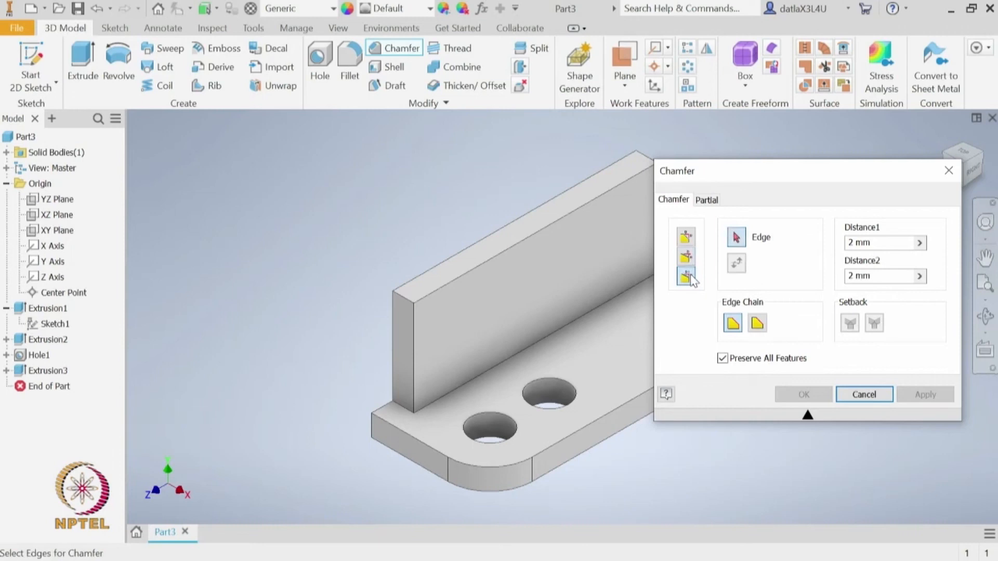
pyautogui.click(685, 245)
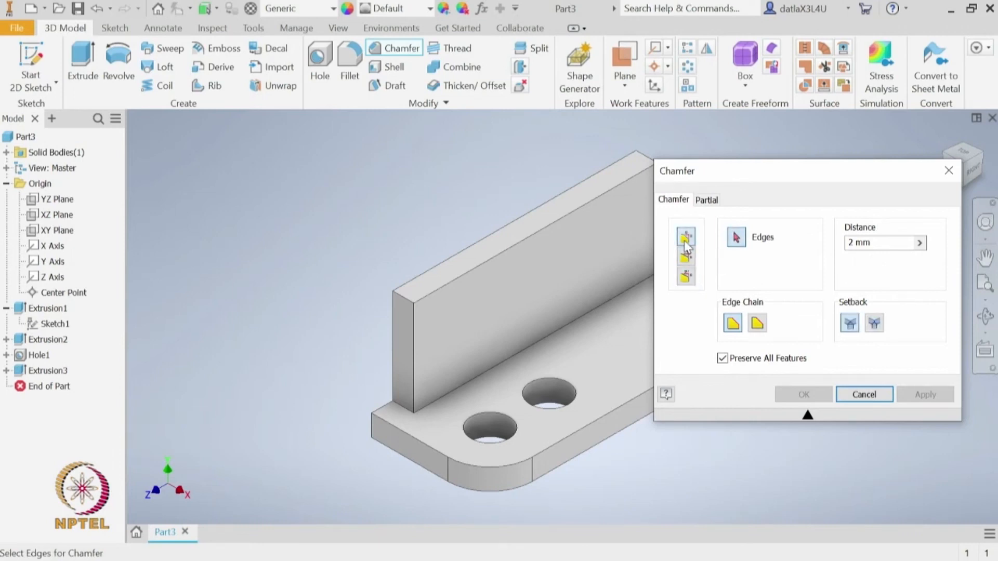
pyautogui.click(879, 243)
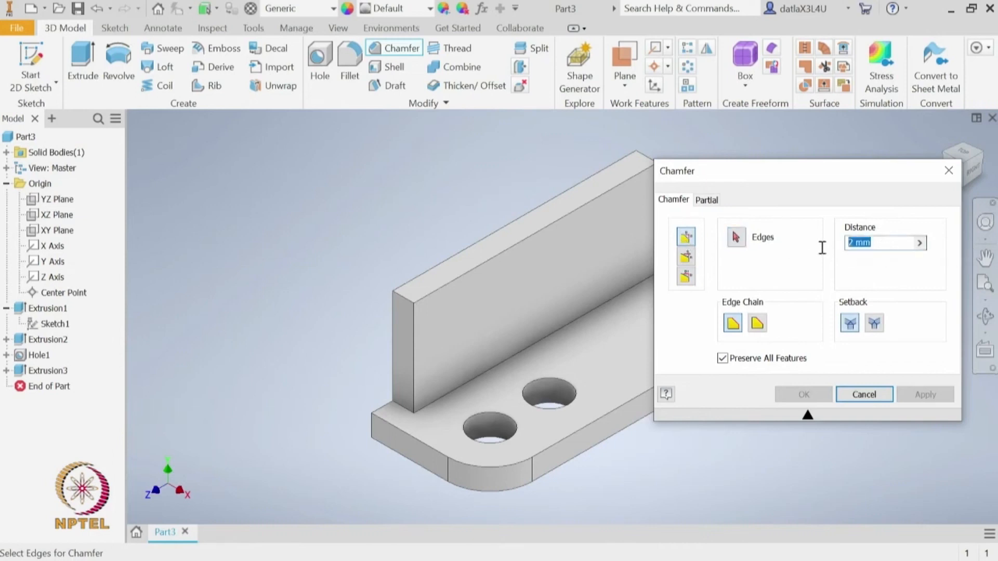
pyautogui.write('45')
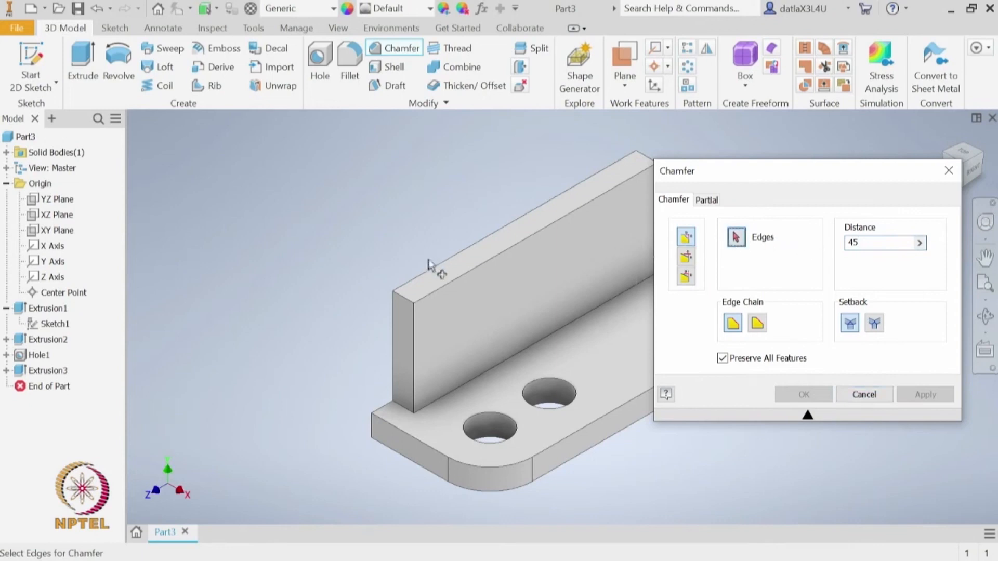
pyautogui.click(407, 300)
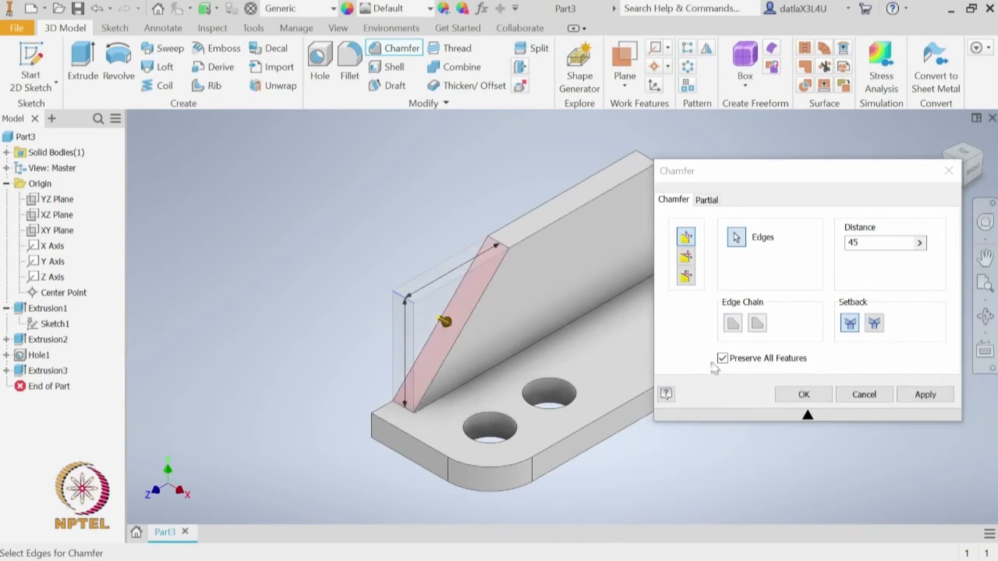
pyautogui.click(805, 397)
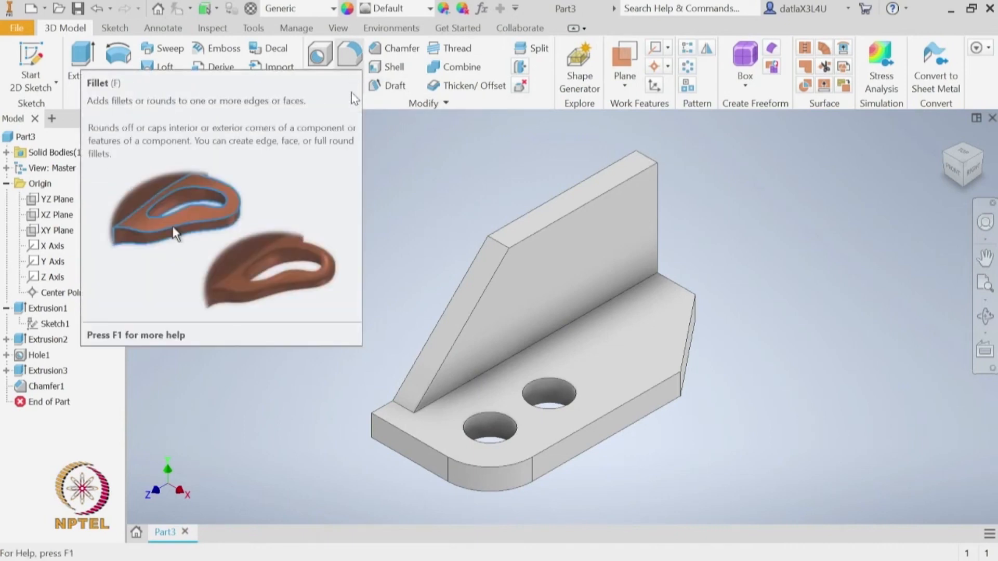
# Step: Fillet the wall's top corner edge at the end opposite the chamfer with a 23 mm constant radius
pyautogui.click(351, 61)
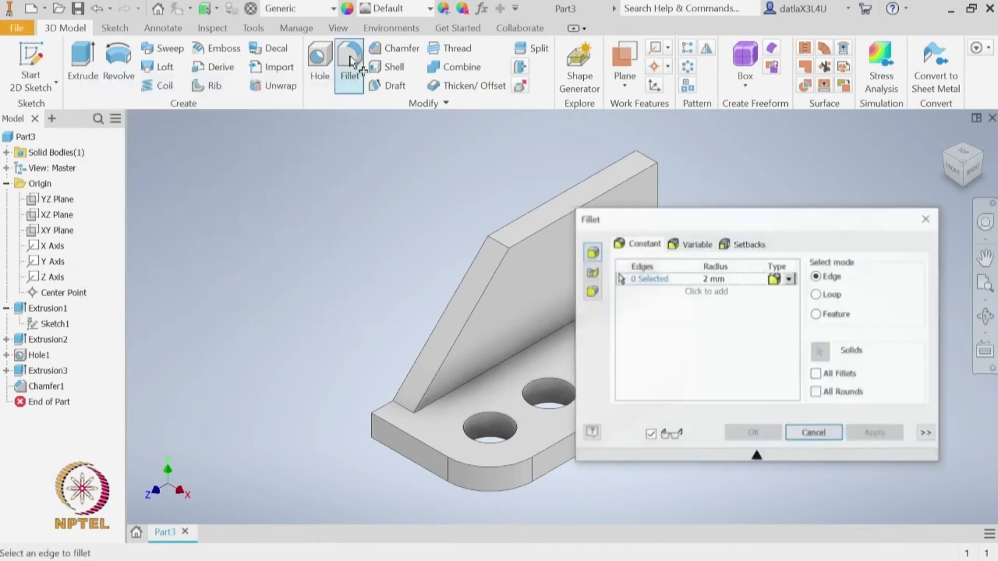
pyautogui.click(717, 281)
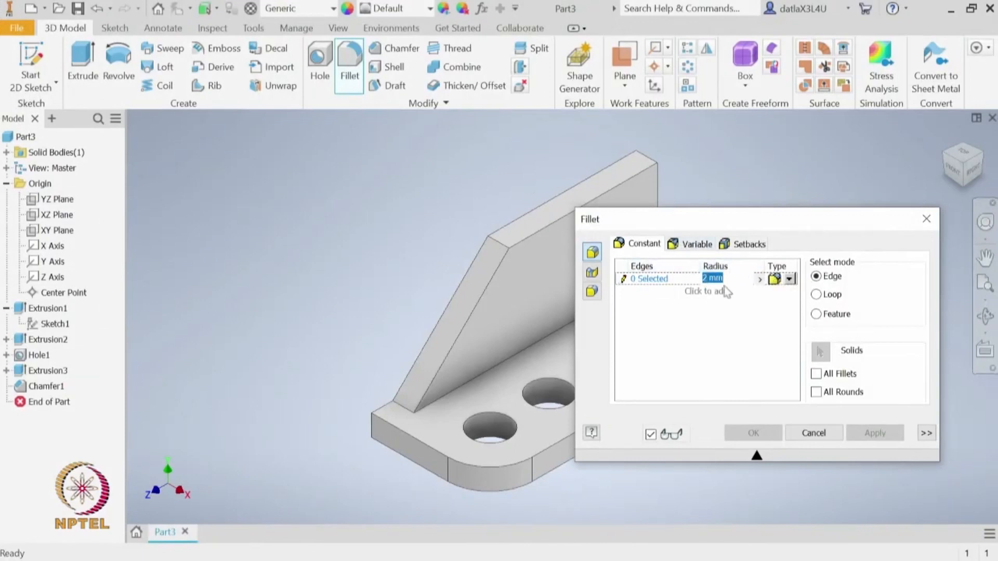
pyautogui.write('23')
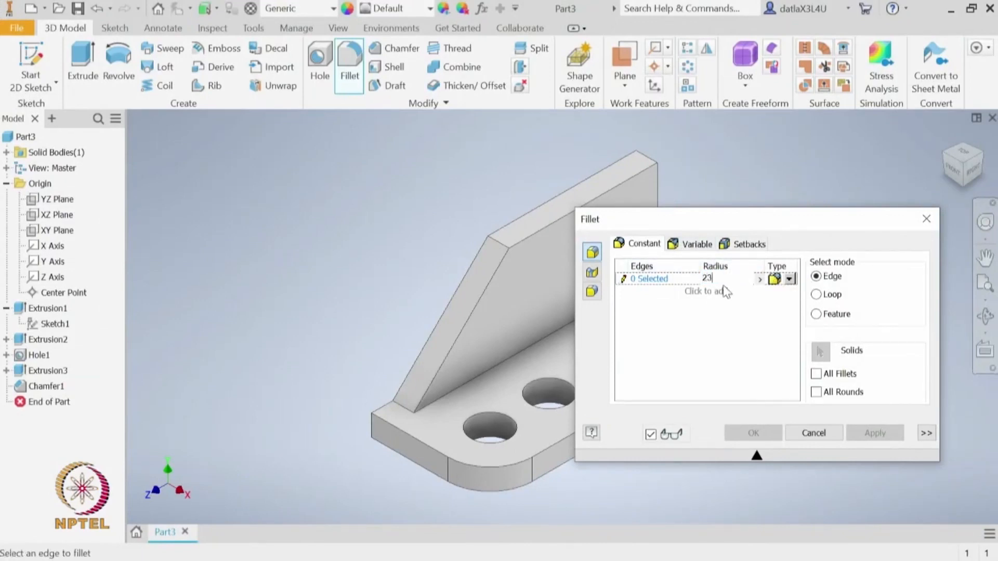
pyautogui.moveTo(772, 222); pyautogui.dragTo(211, 92)
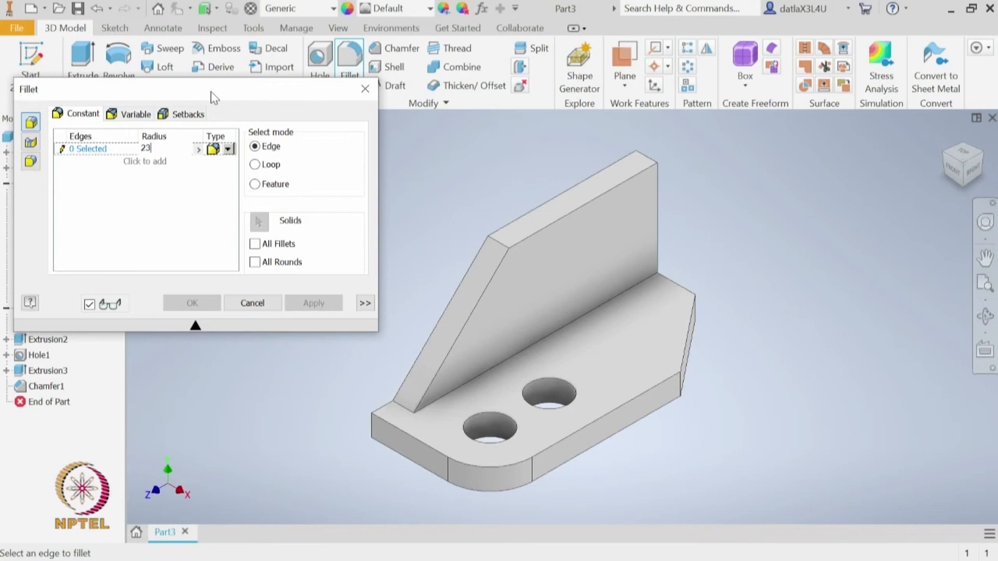
pyautogui.click(645, 158)
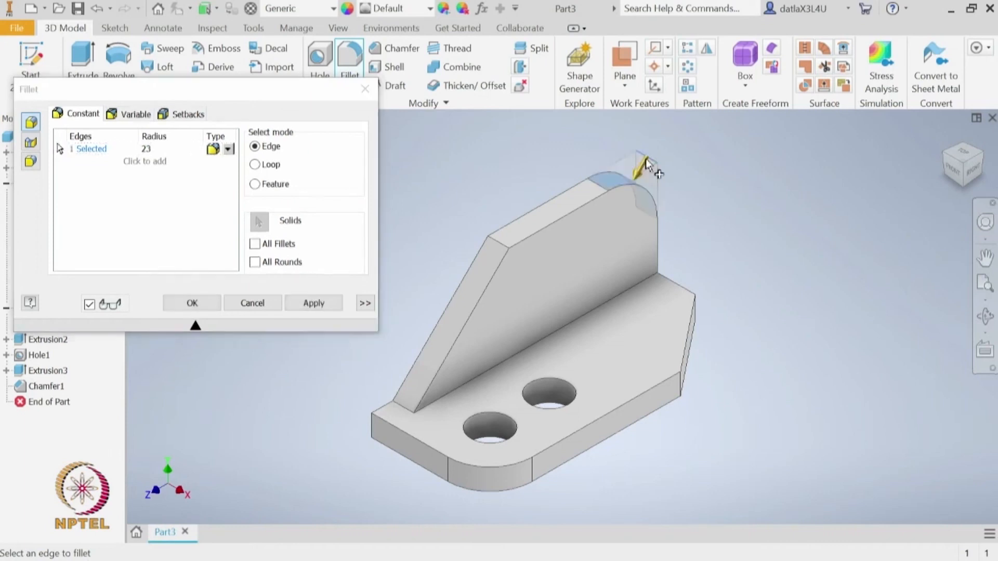
pyautogui.click(192, 304)
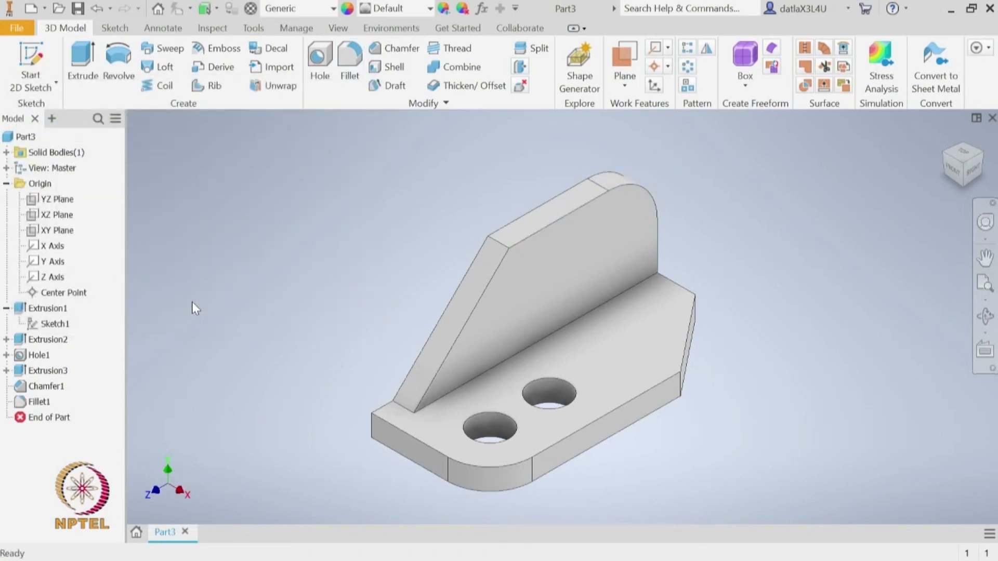
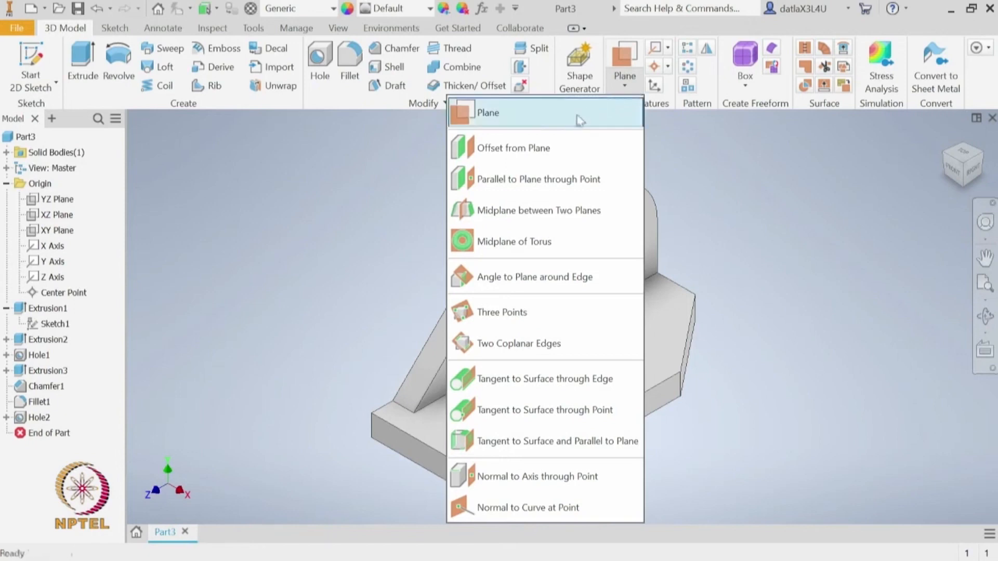
# Step: Create a work plane offset -45 mm from the flat end face where the wall is flush with the plate
pyautogui.click(560, 147)
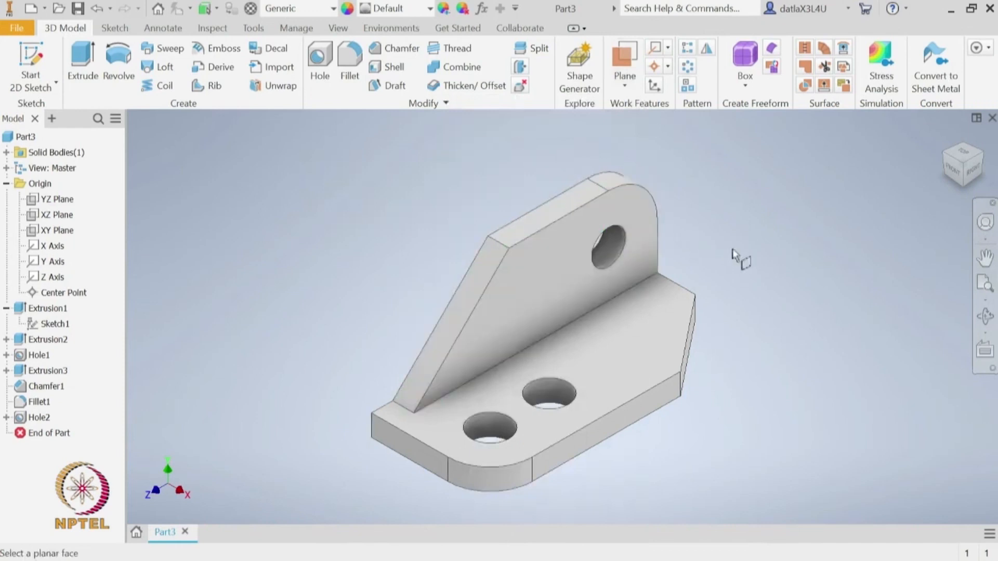
pyautogui.keyDown('shift'); pyautogui.moveTo(733, 249); pyautogui.dragTo(682, 299, button='middle'); pyautogui.keyUp('shift')
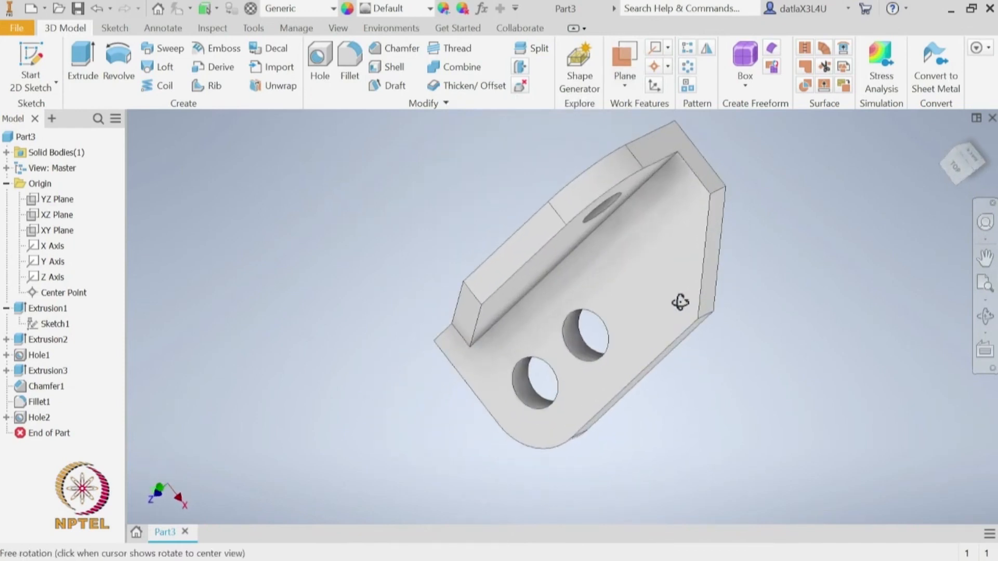
pyautogui.click(657, 133)
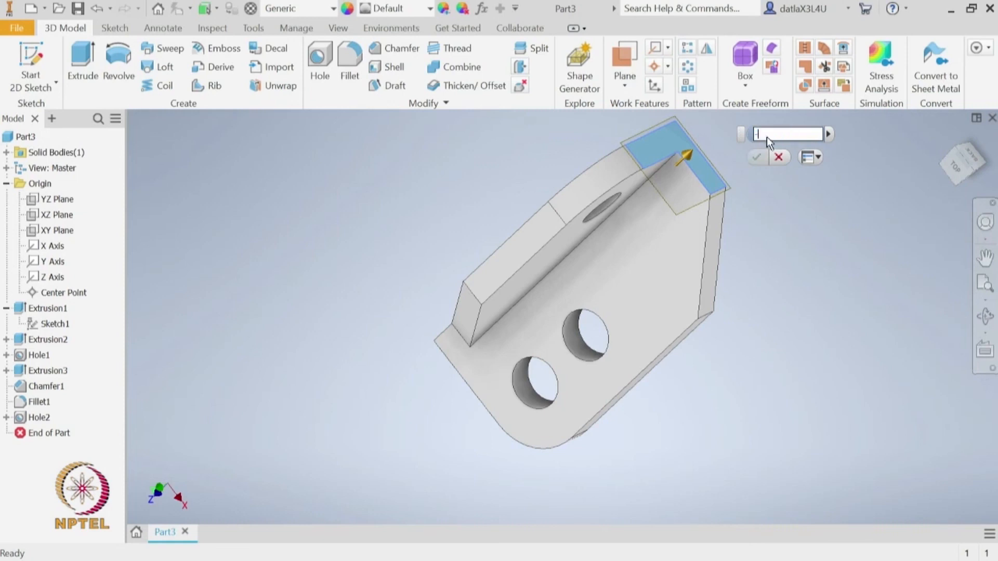
pyautogui.write('45')
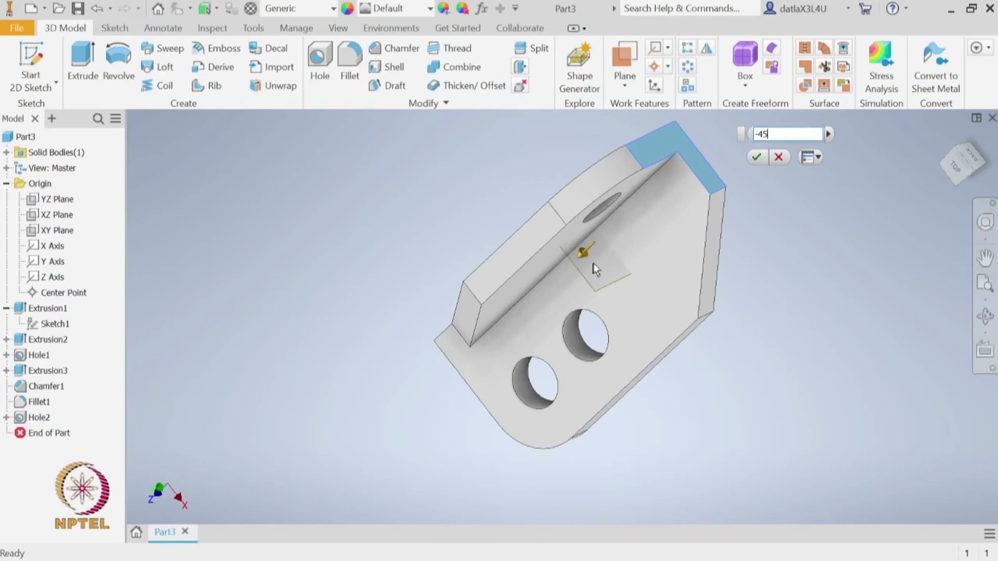
pyautogui.click(755, 160)
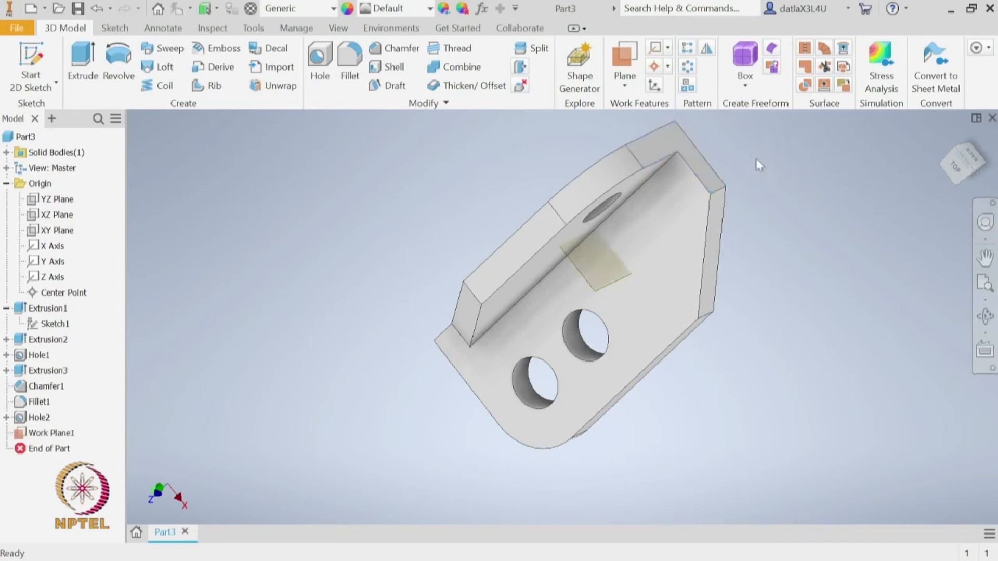
# Step: Start a sketch on the offset work plane and draw a 35 mm vertical line up the wall's inner face from its corner with the plate
pyautogui.click(944, 139)
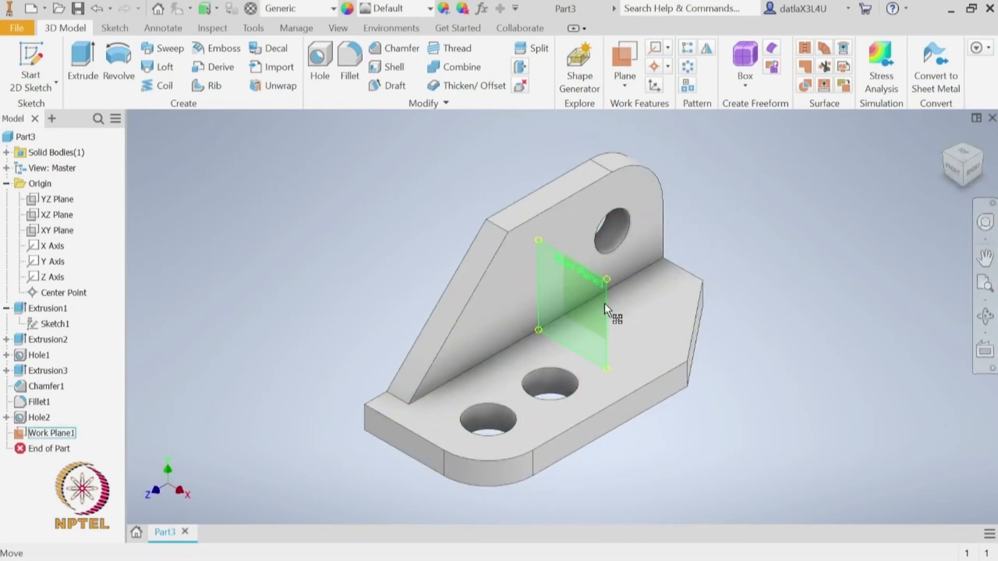
pyautogui.click(36, 47)
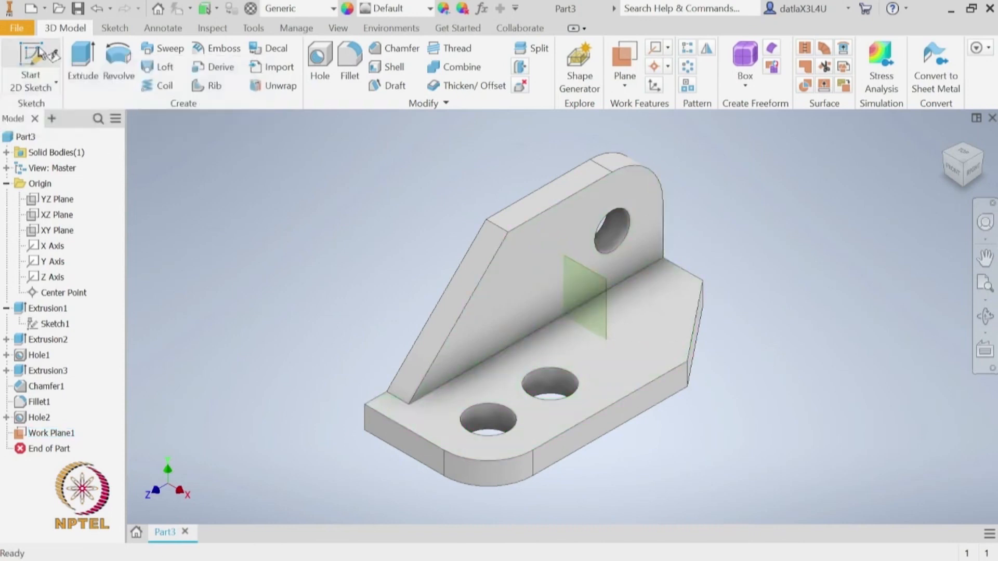
pyautogui.click(607, 283)
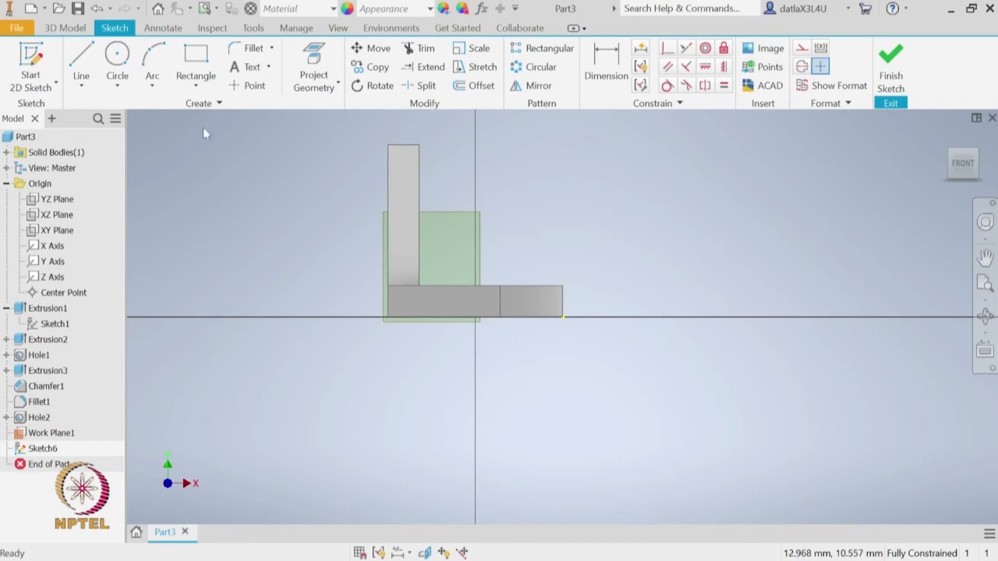
pyautogui.click(83, 57)
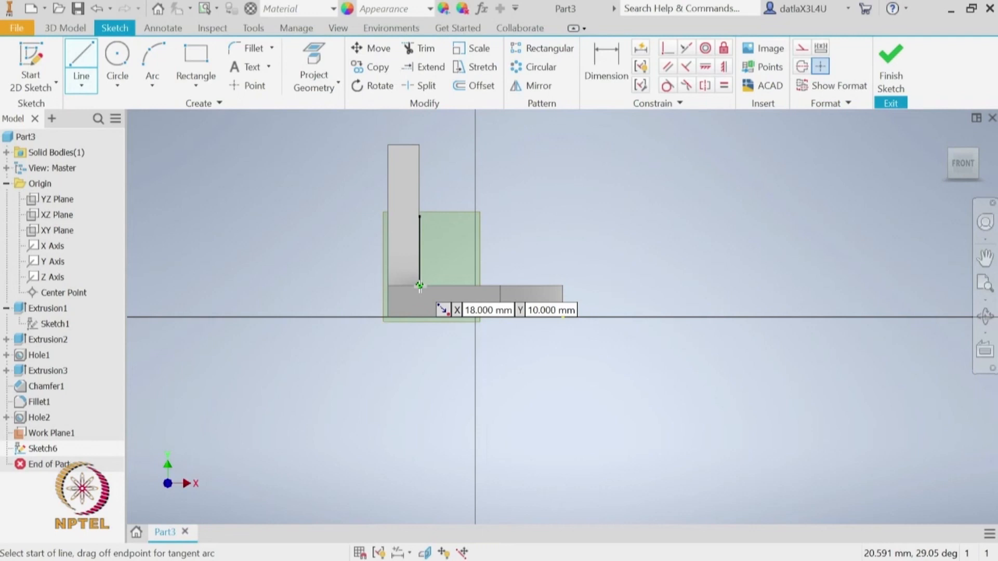
pyautogui.click(419, 285)
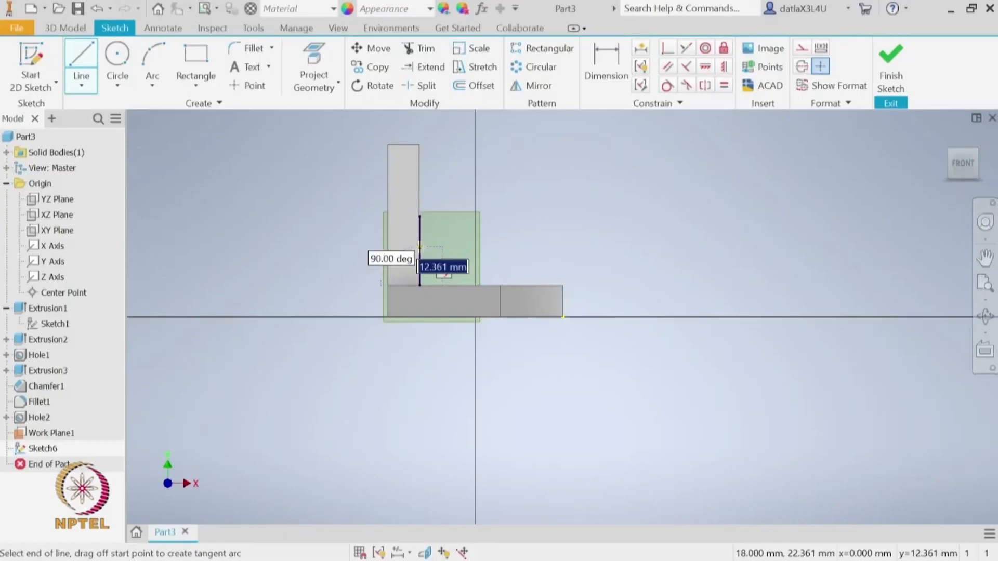
pyautogui.write('35')
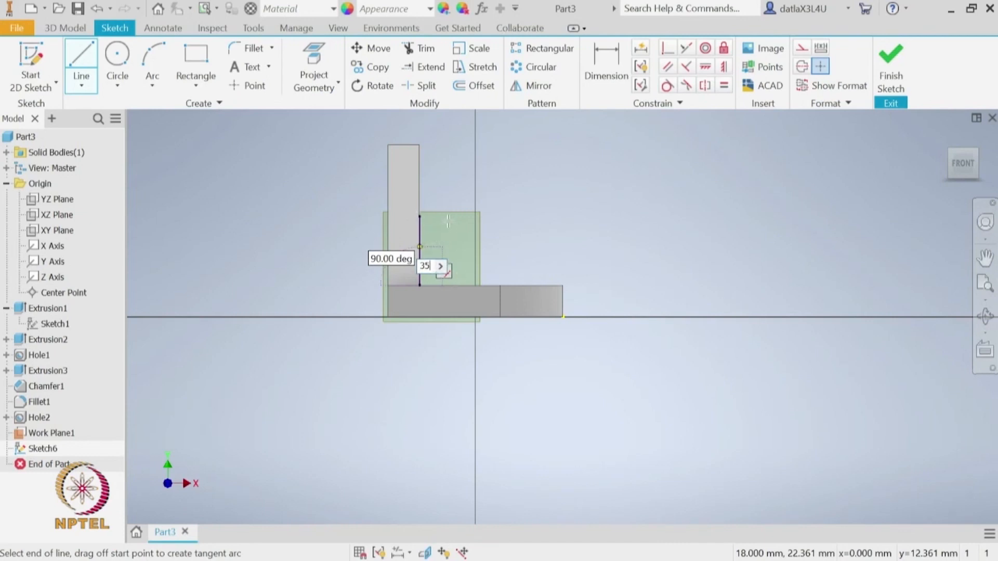
pyautogui.press('Tab')
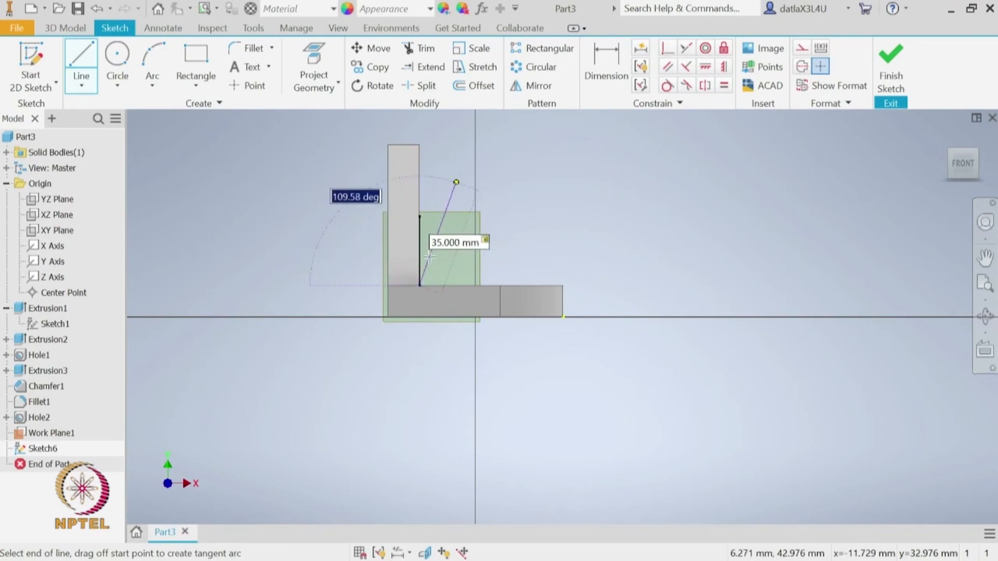
pyautogui.click(431, 241)
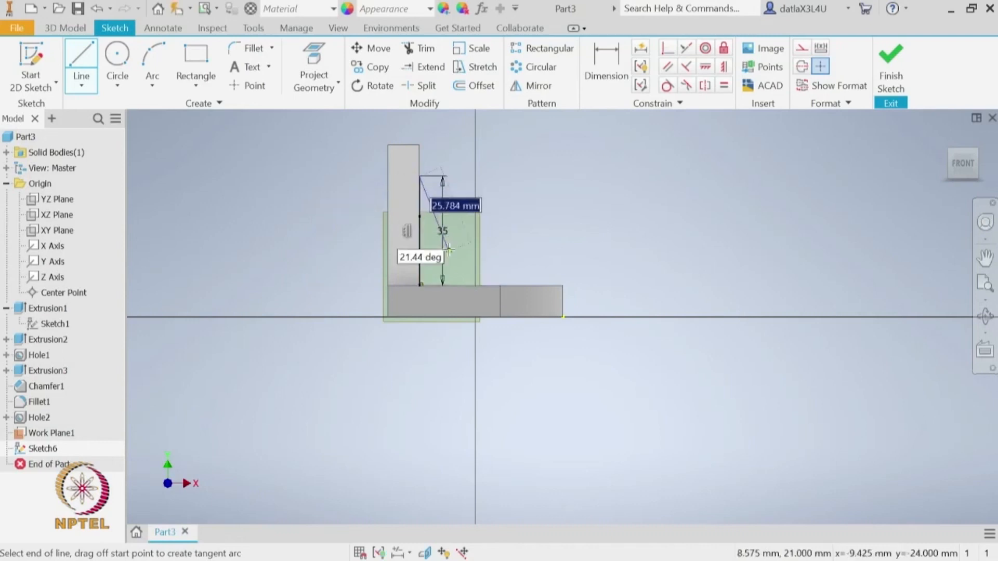
pyautogui.press('Escape')
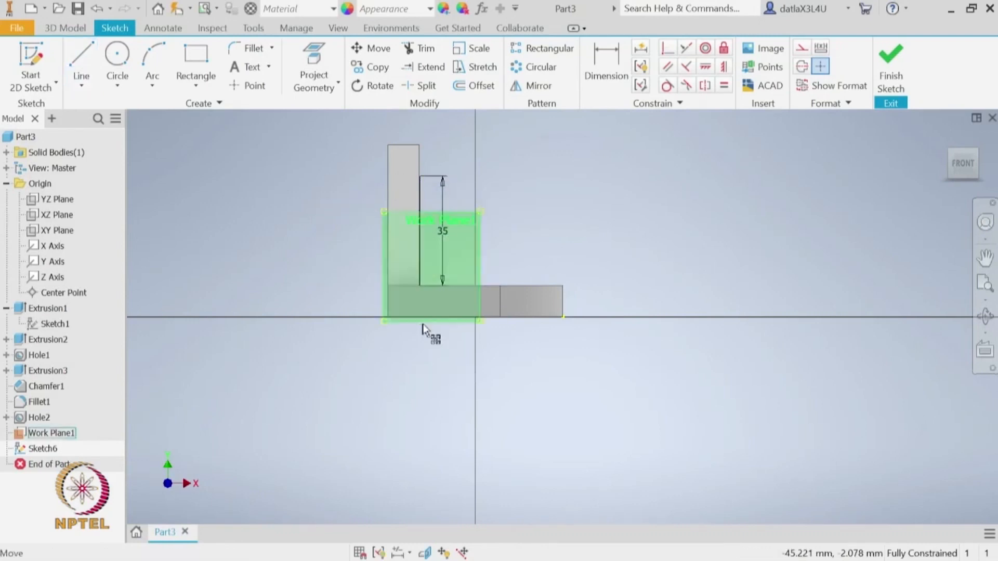
# Step: Undo the 35 mm vertical line drawn up the wall's inner face
pyautogui.hotkey('ctrl', 'z')
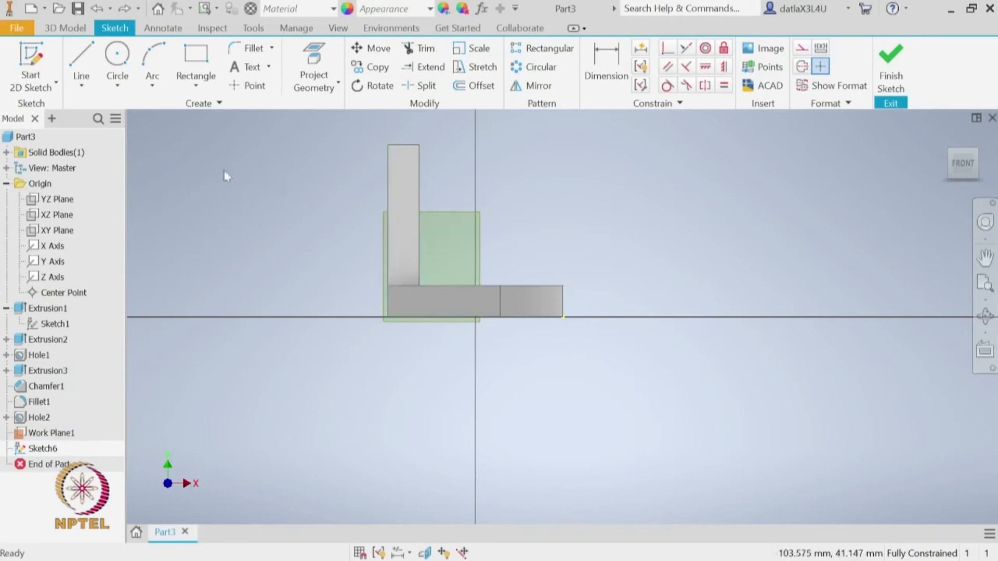
pyautogui.click(89, 73)
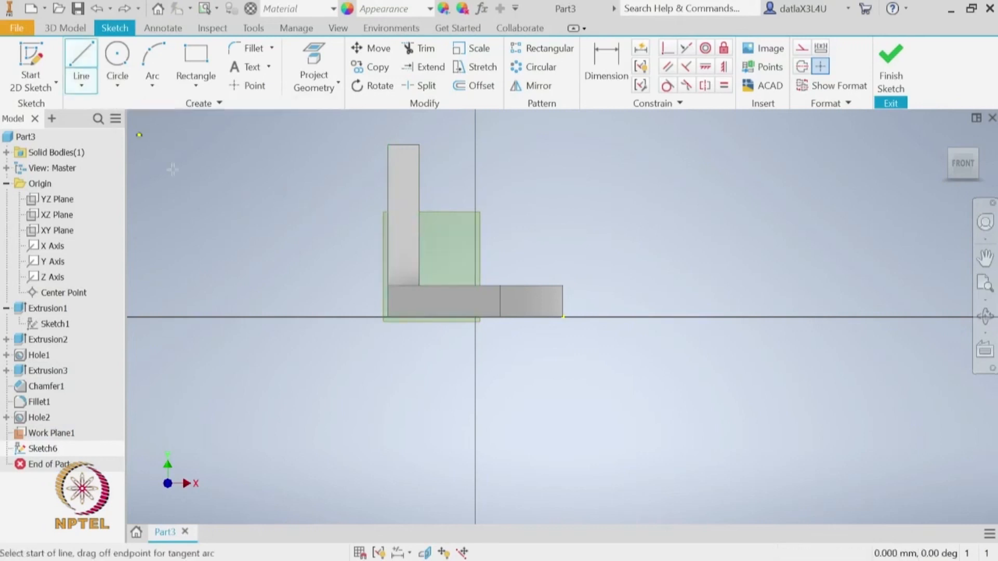
pyautogui.click(419, 285)
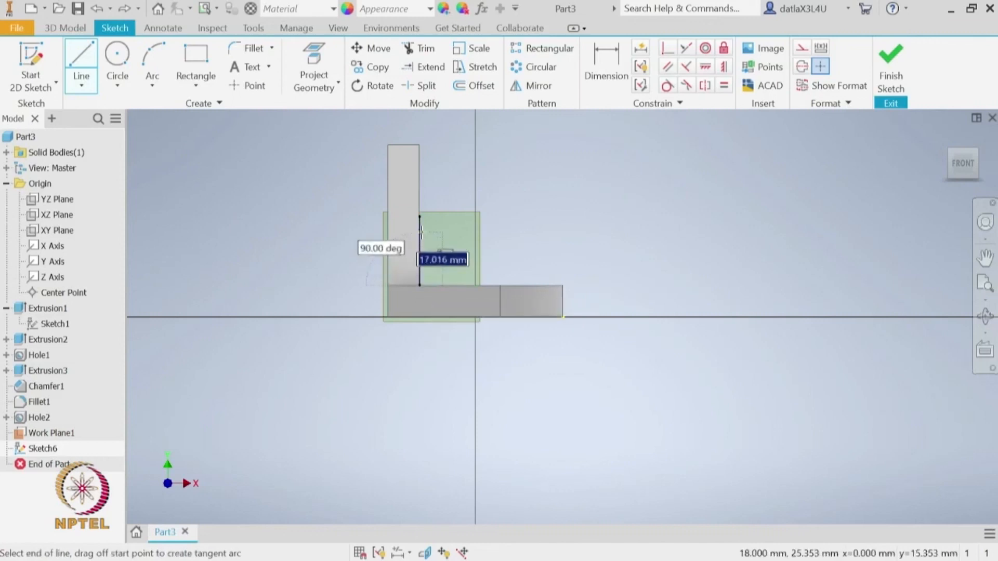
pyautogui.doubleClick(420, 232)
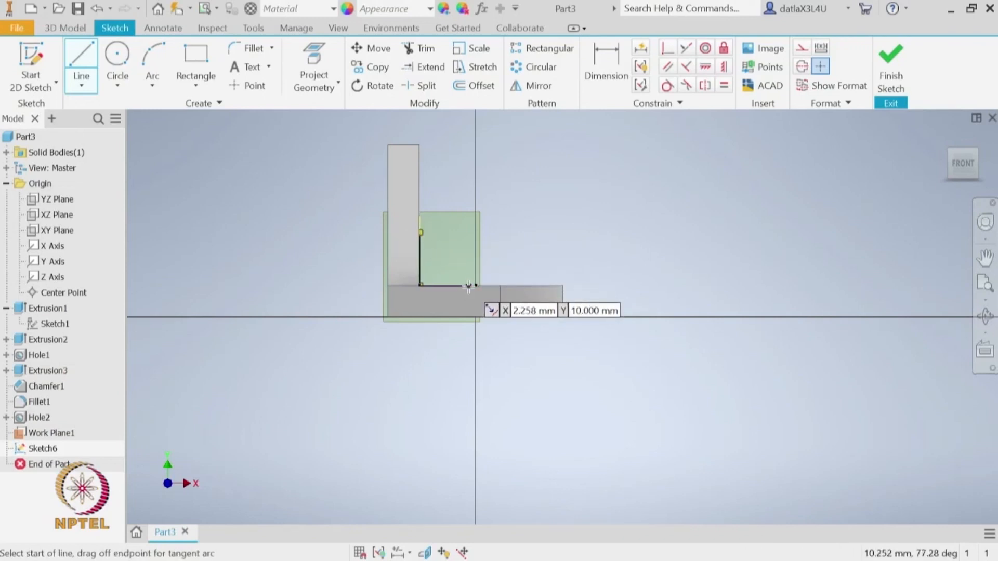
pyautogui.click(473, 285)
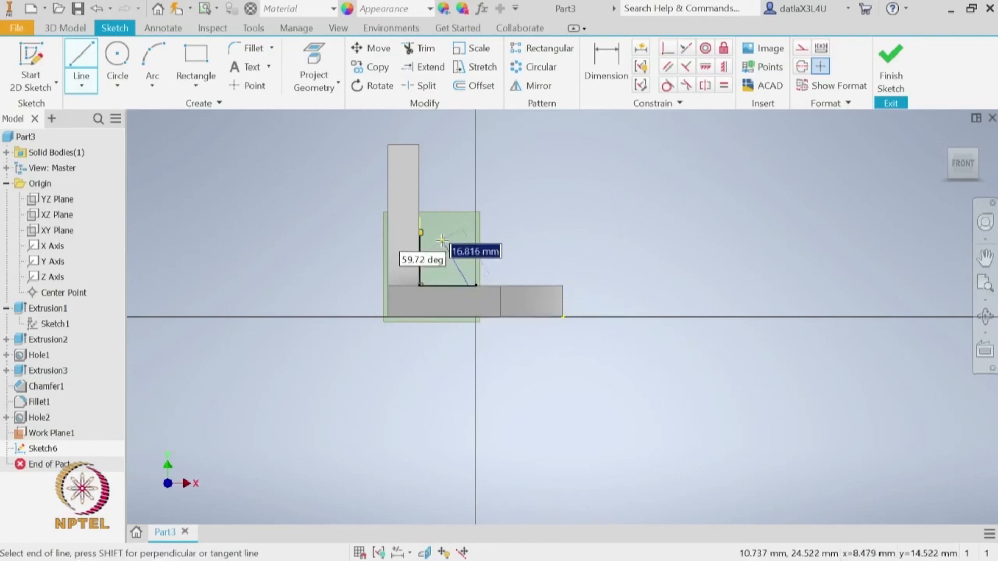
pyautogui.press('Escape')
pyautogui.hotkey('ctrl', 'z')
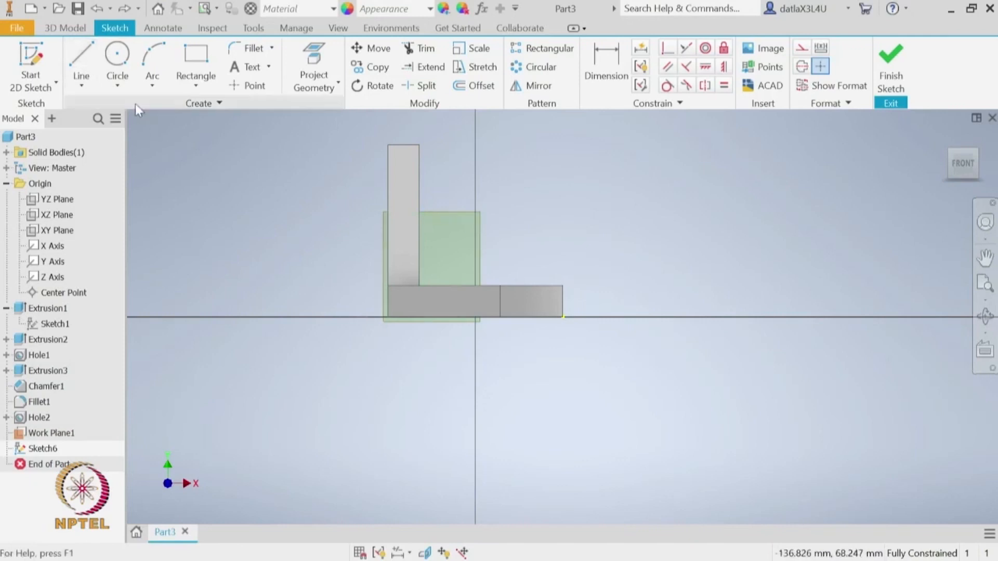
# Step: Sketch a freestanding diagonal line about 17.5 mm long in the corner between wall and plate, sloping down away from the wall
pyautogui.click(88, 60)
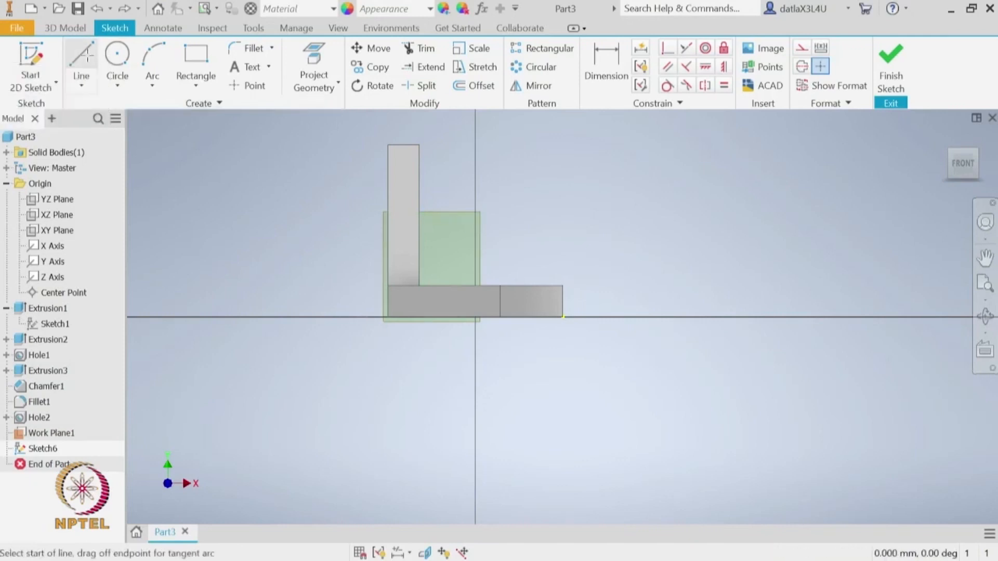
pyautogui.click(429, 240)
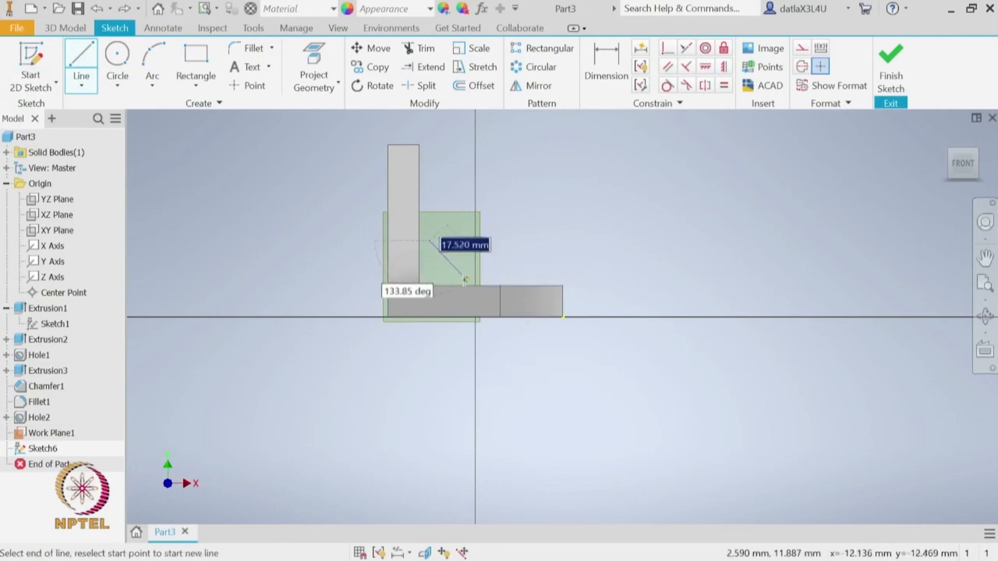
pyautogui.click(463, 280)
pyautogui.press('Escape')
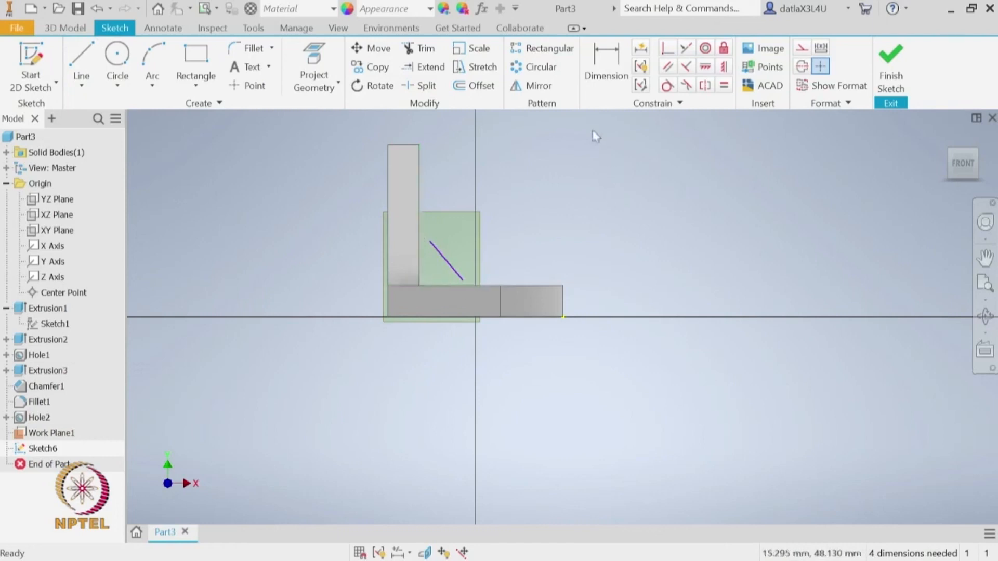
# Step: Dimension the diagonal line's upper end to the wall's inner face with a distance of 0 mm
pyautogui.click(606, 74)
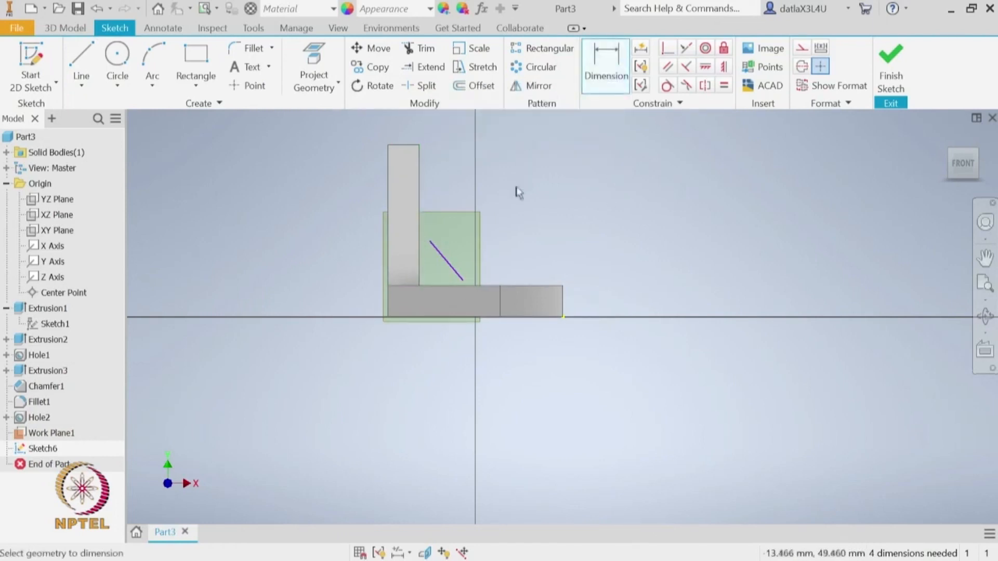
pyautogui.click(430, 242)
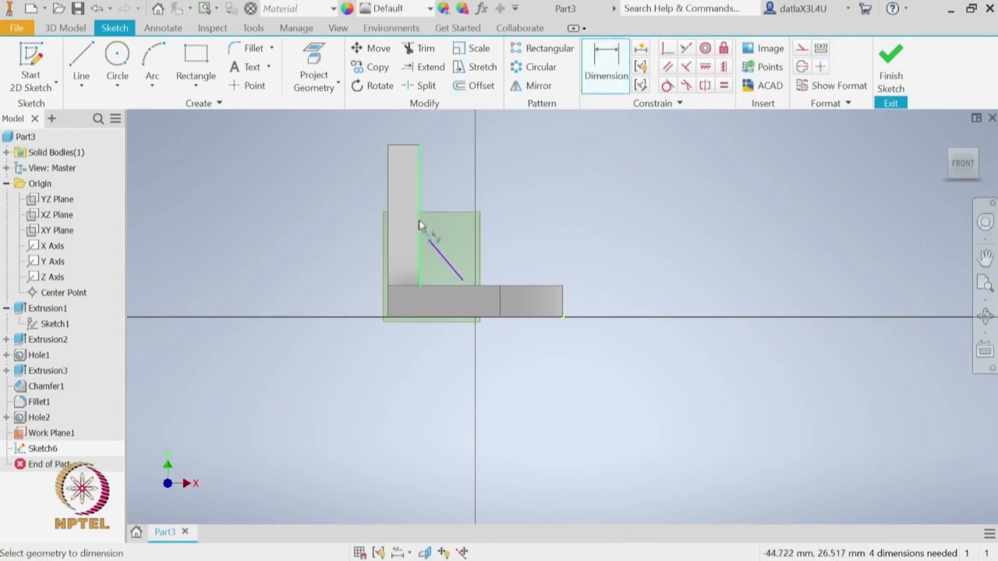
pyautogui.click(418, 172)
pyautogui.click(436, 173)
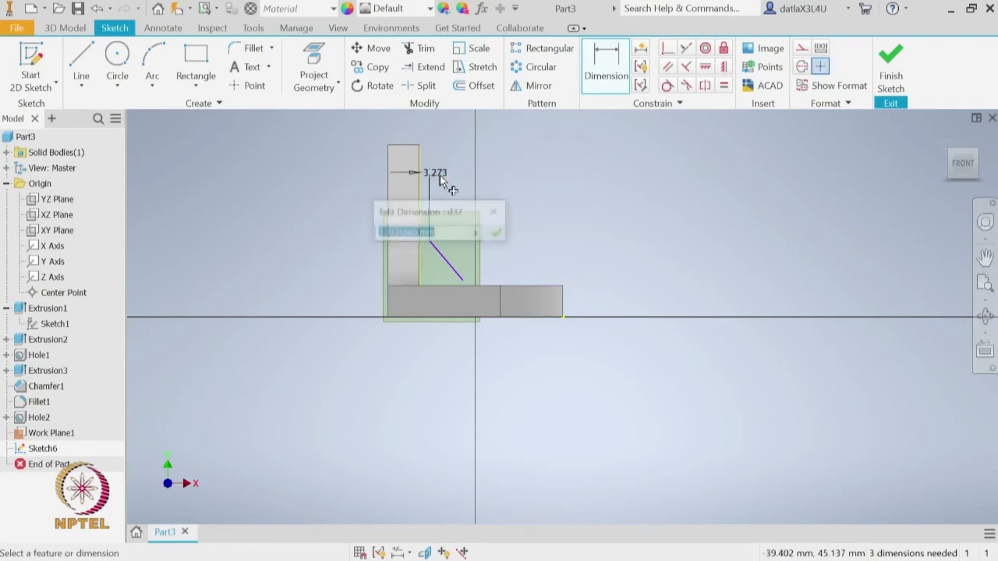
pyautogui.write('0')
pyautogui.press('Return')
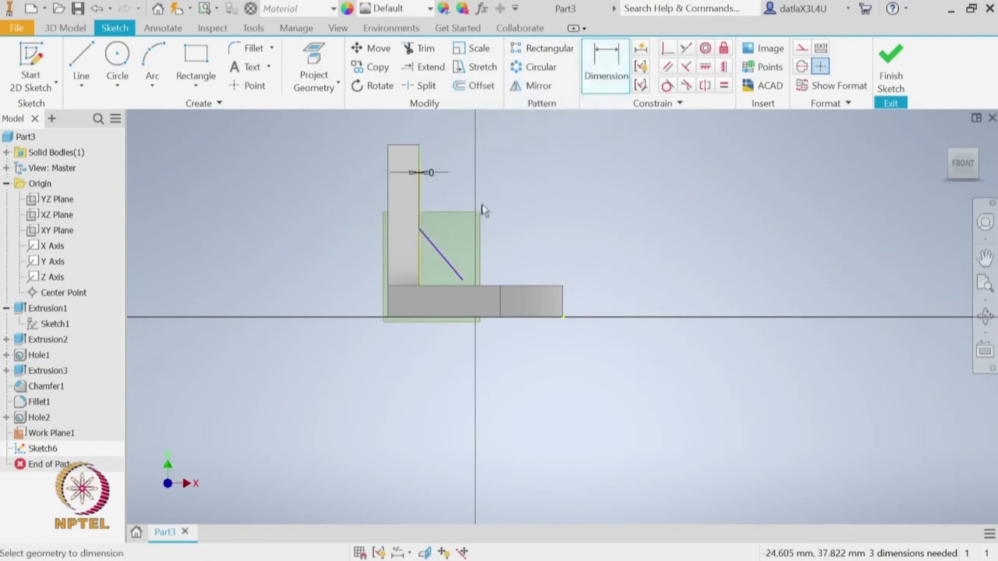
# Step: Dimension the diagonal line's upper end at a height of 35 mm above the plate's top face
pyautogui.click(420, 229)
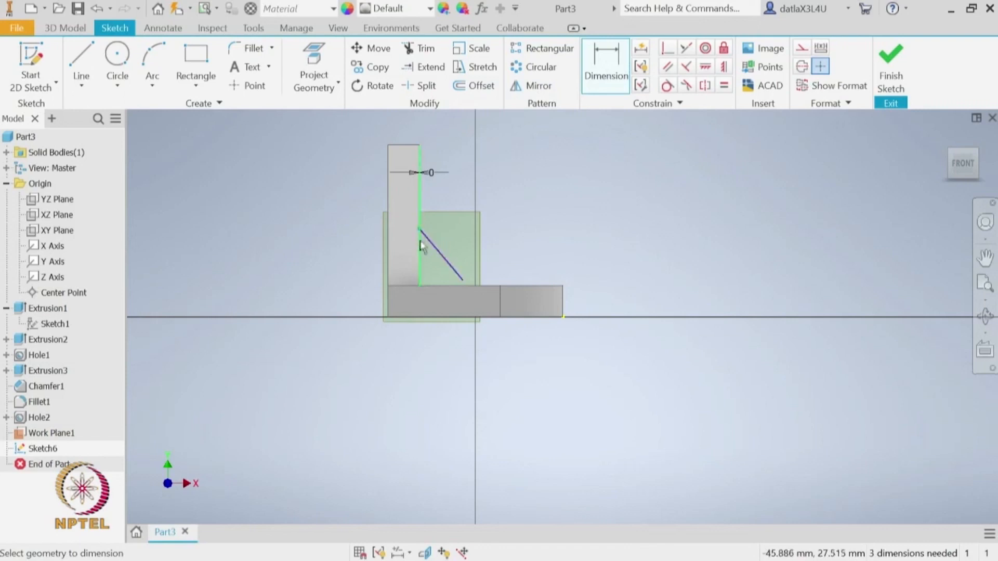
pyautogui.click(432, 285)
pyautogui.click(342, 250)
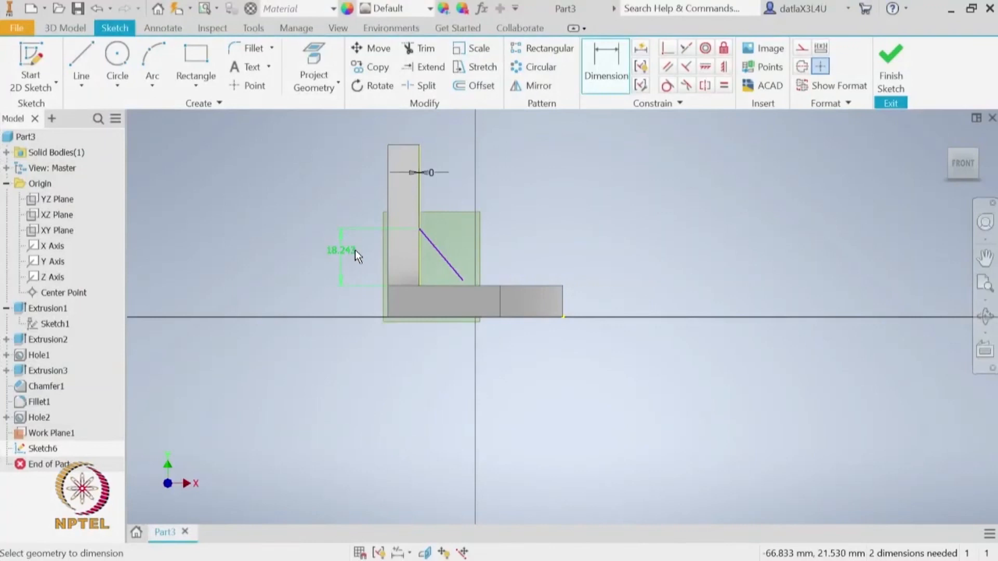
pyautogui.click(355, 251)
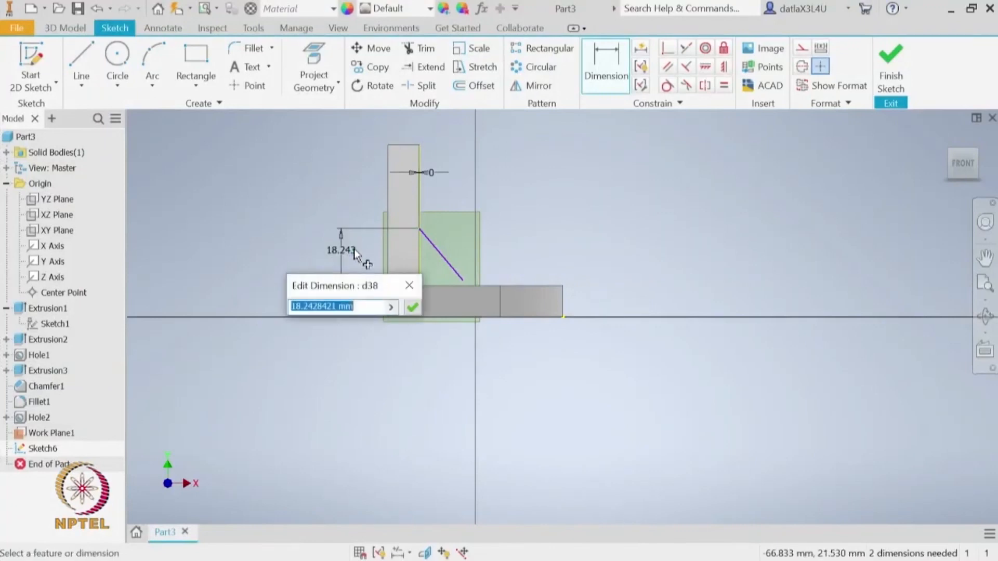
pyautogui.write('35')
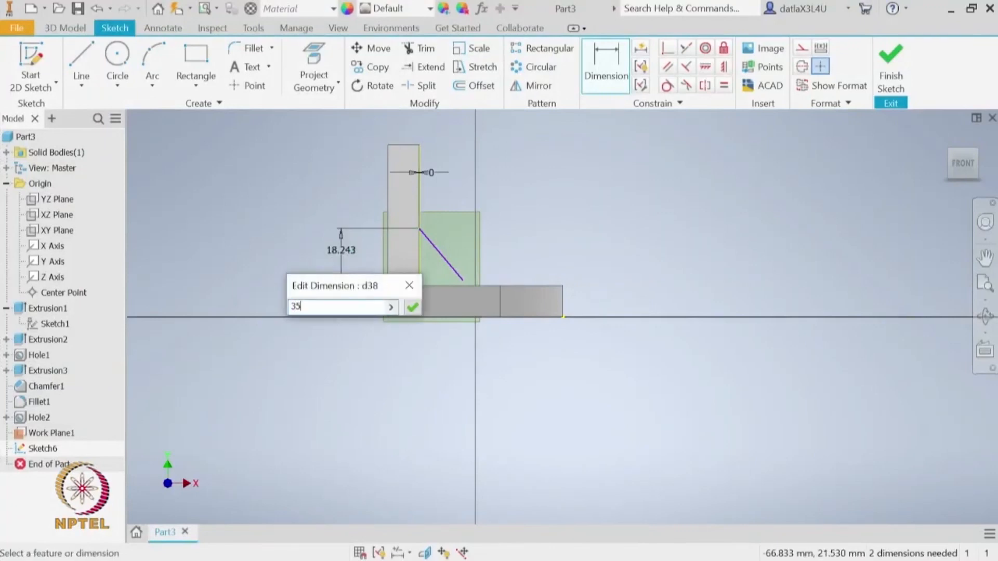
pyautogui.click(413, 307)
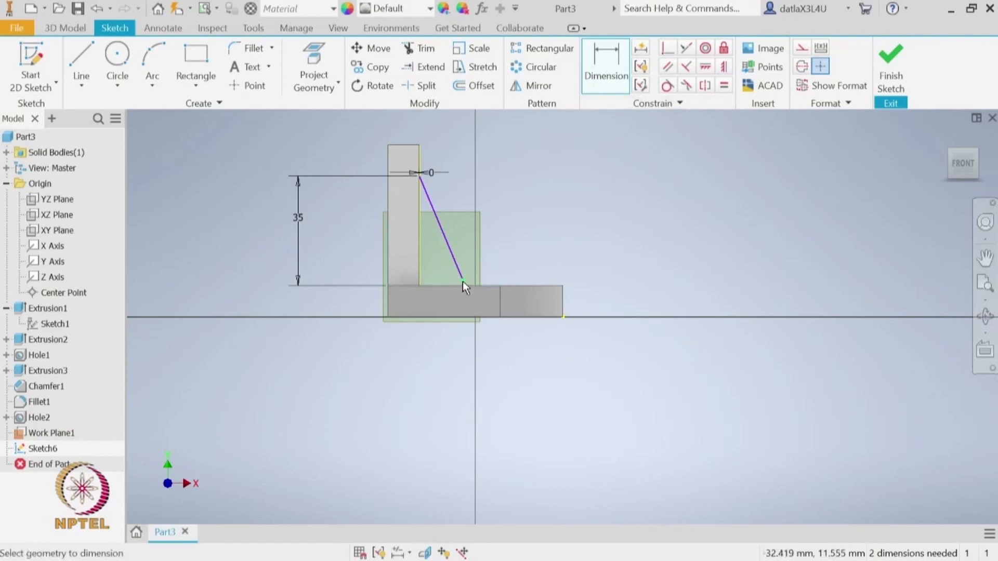
# Step: Dimension the diagonal line's lower end to the plate's top face with a distance of 0 mm
pyautogui.click(486, 290)
pyautogui.click(616, 289)
pyautogui.write('0')
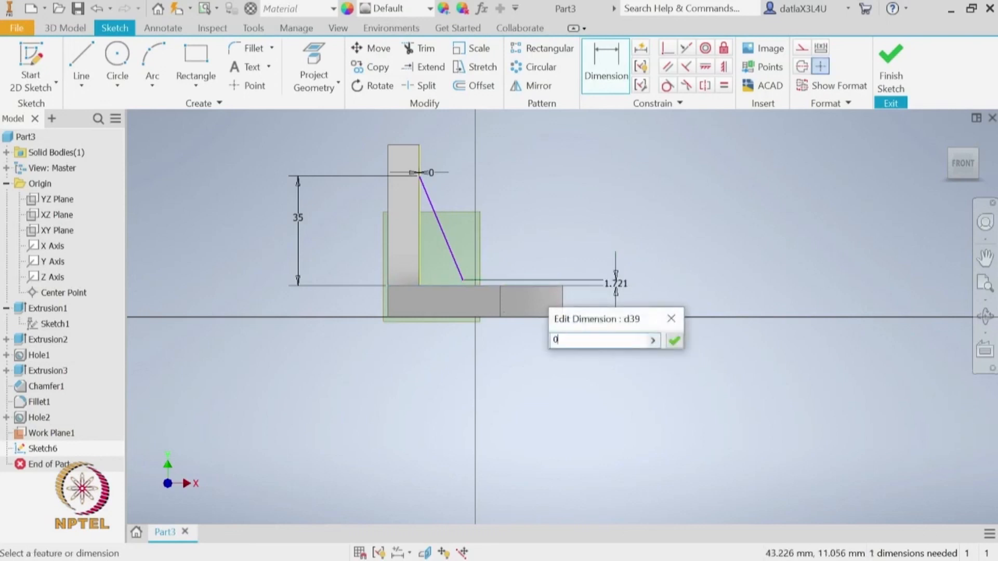
pyautogui.press('Return')
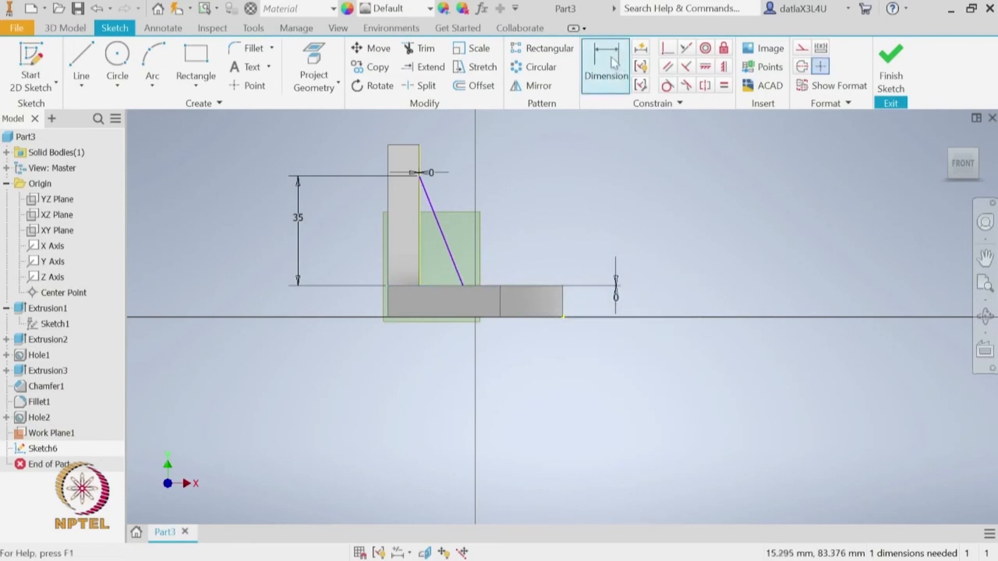
# Step: Dimension the diagonal line's lower end at 36 mm horizontally from the wall's inner face
pyautogui.click(462, 285)
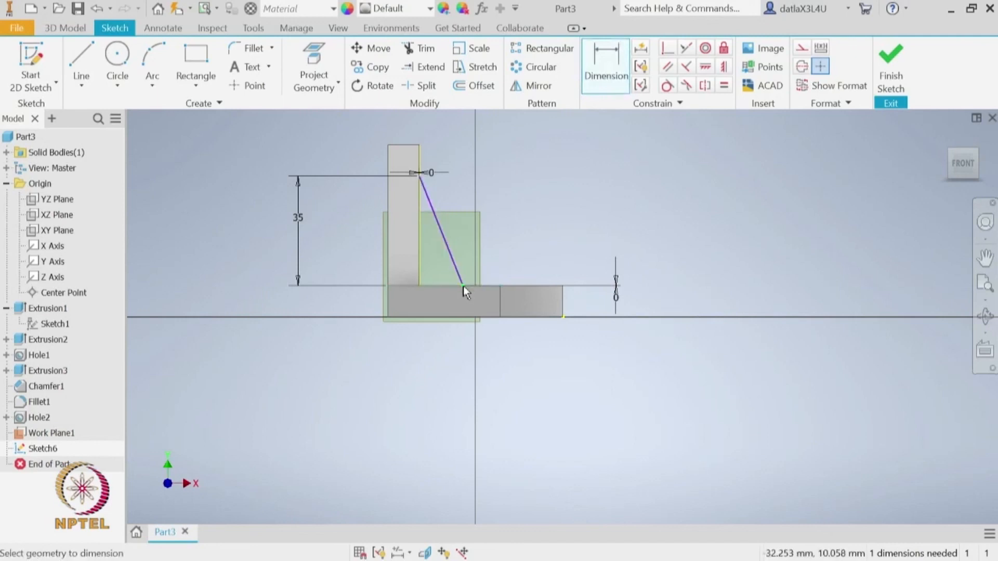
pyautogui.click(419, 262)
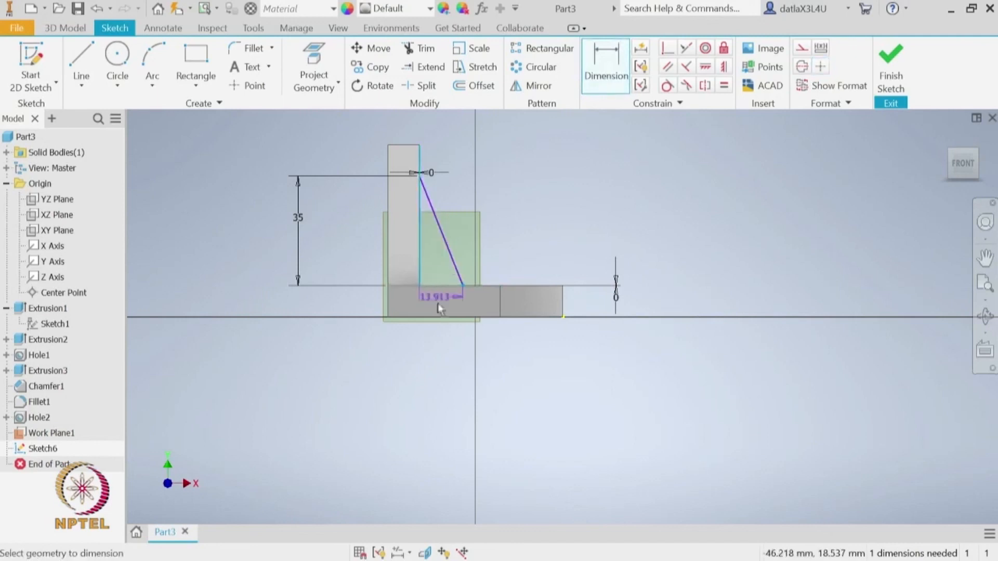
pyautogui.click(442, 344)
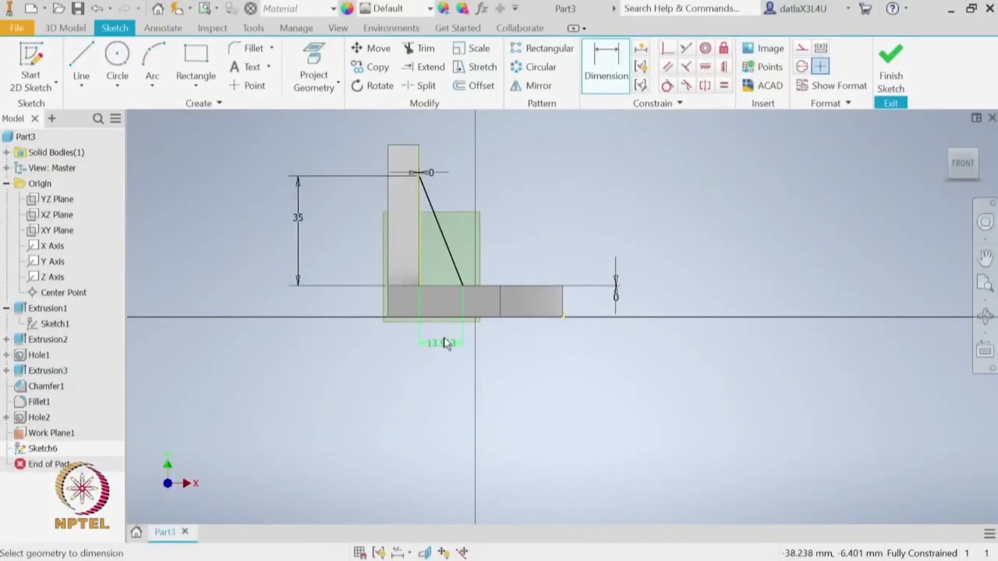
pyautogui.doubleClick(441, 344)
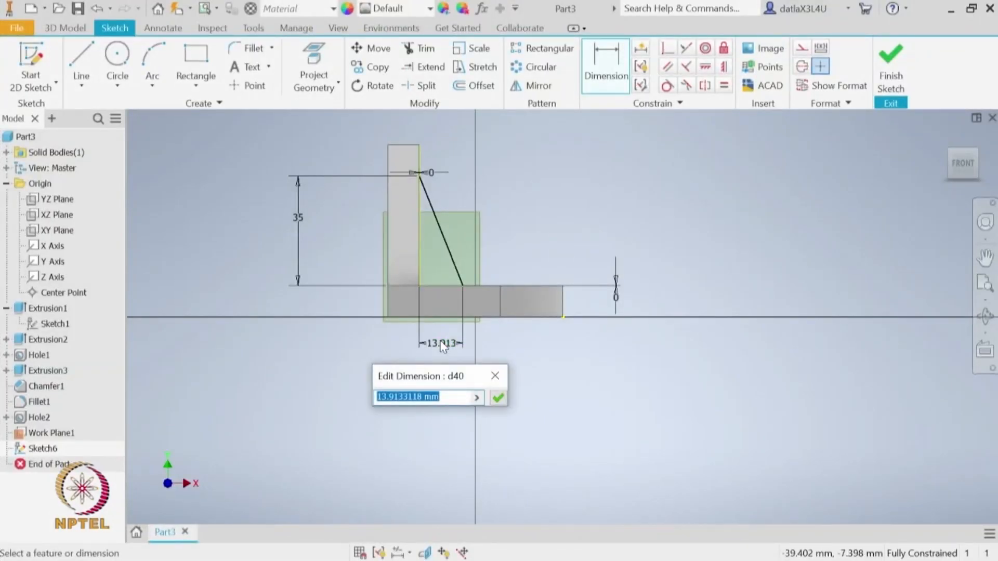
pyautogui.write('36')
pyautogui.press('Return')
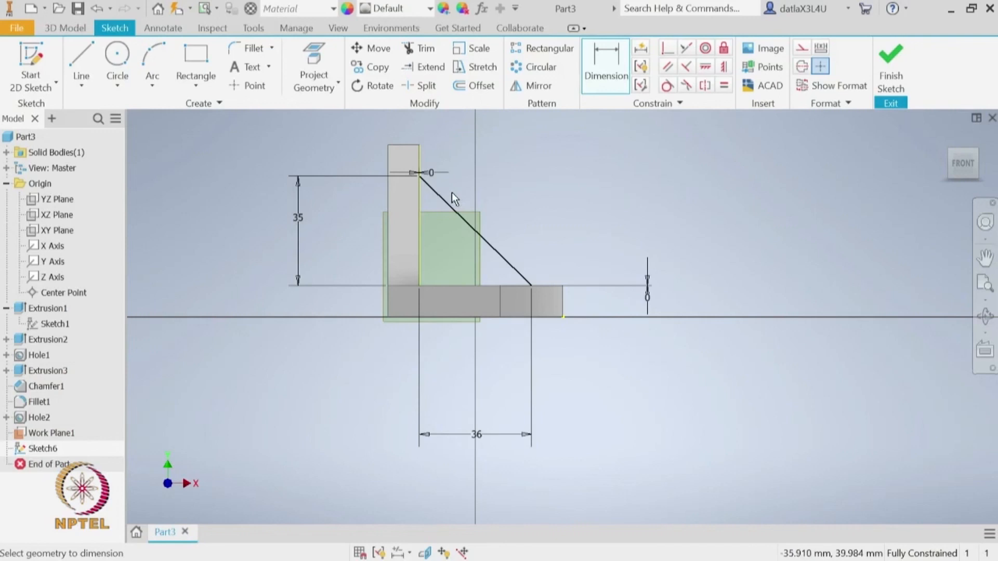
# Step: Draw lines from the diagonal's upper end down to the wall-plate corner and along the plate to the diagonal's lower end
pyautogui.click(83, 61)
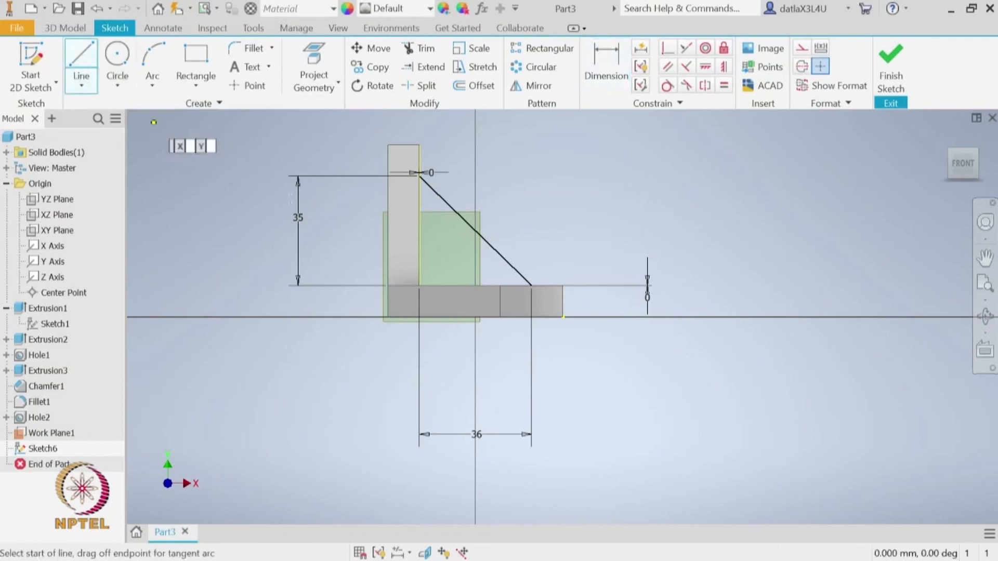
pyautogui.click(420, 174)
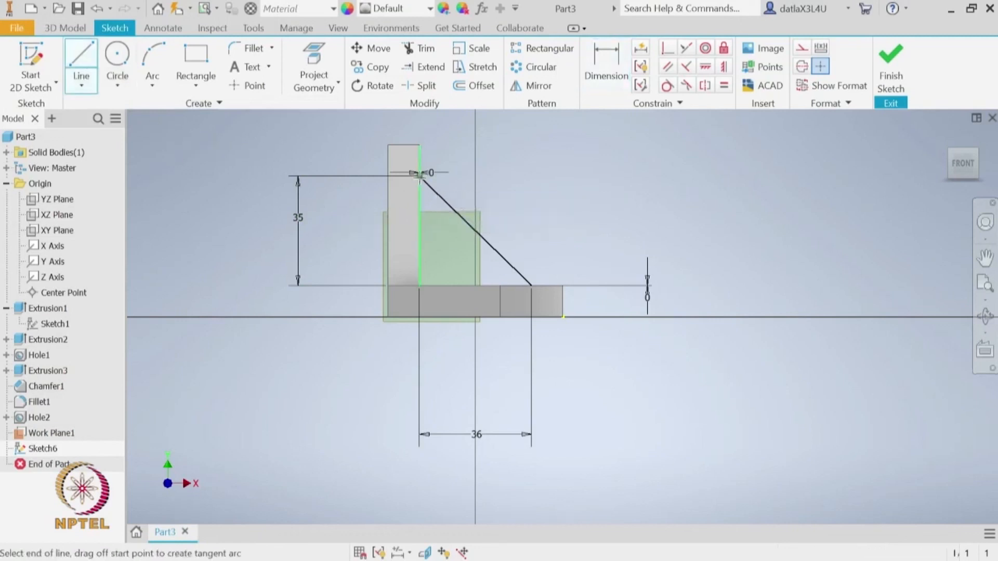
pyautogui.click(420, 285)
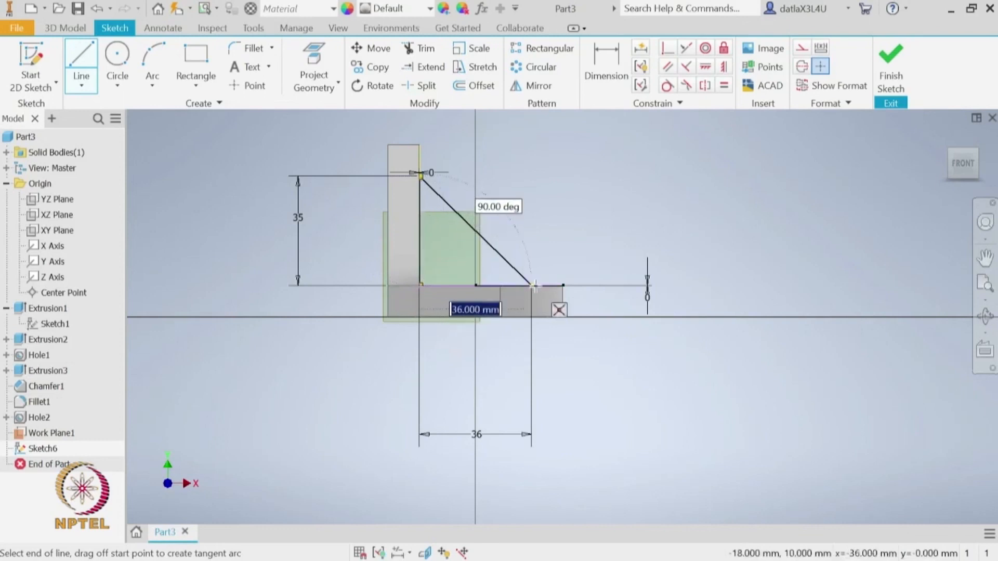
pyautogui.click(531, 286)
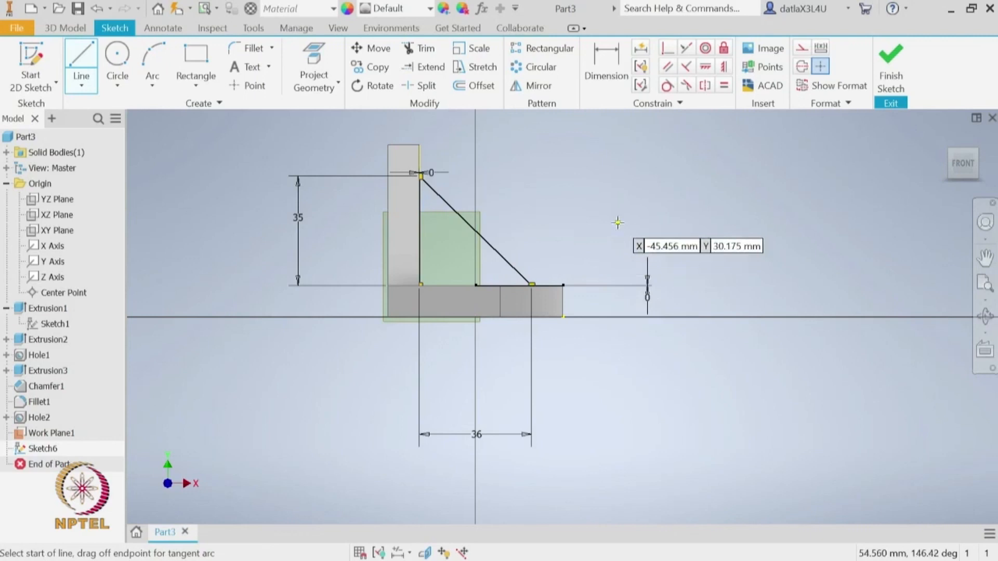
pyautogui.press('Escape')
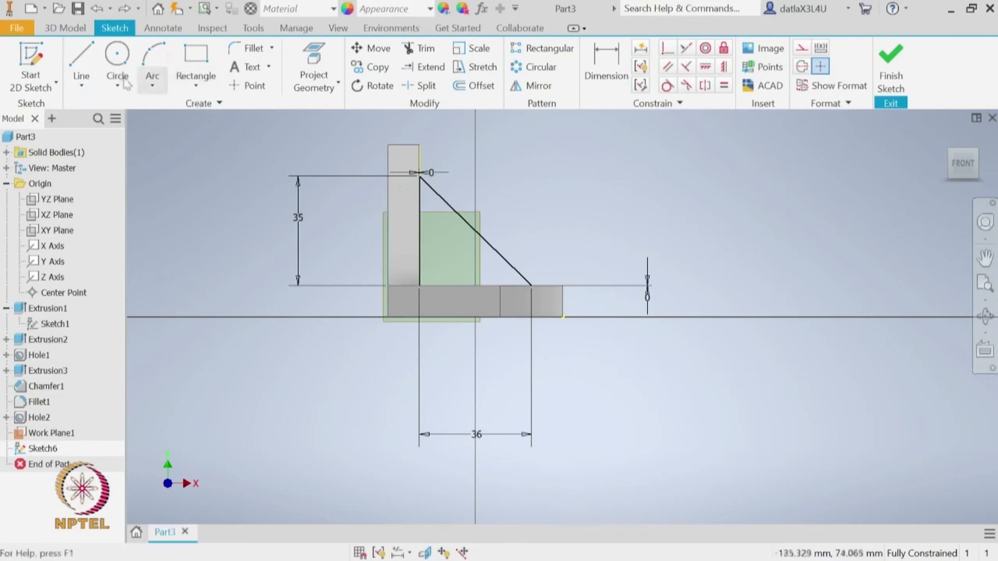
# Step: Draw the triangle's base line again from the wall-plate corner to the diagonal's lower end and end the Line command
pyautogui.click(81, 58)
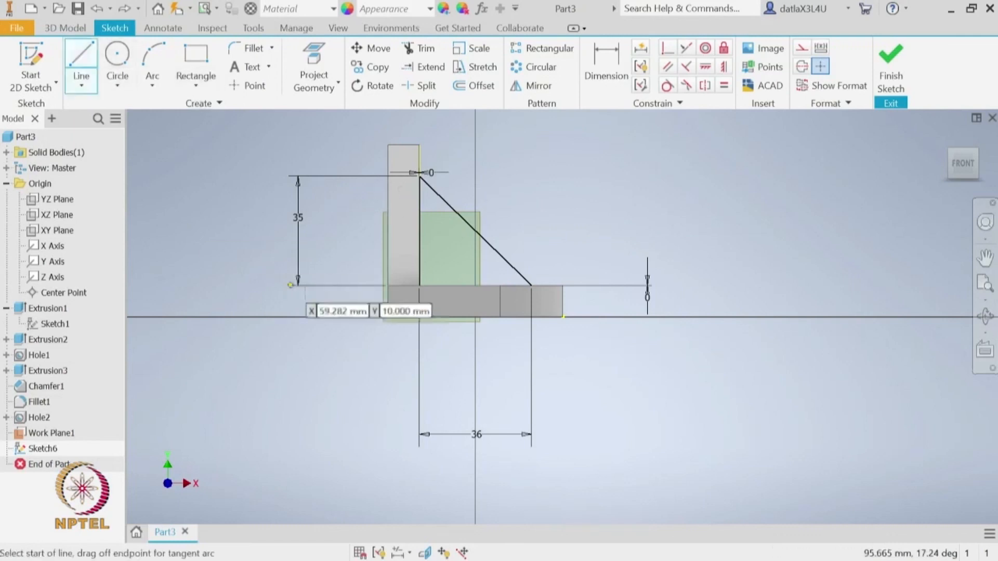
pyautogui.click(419, 285)
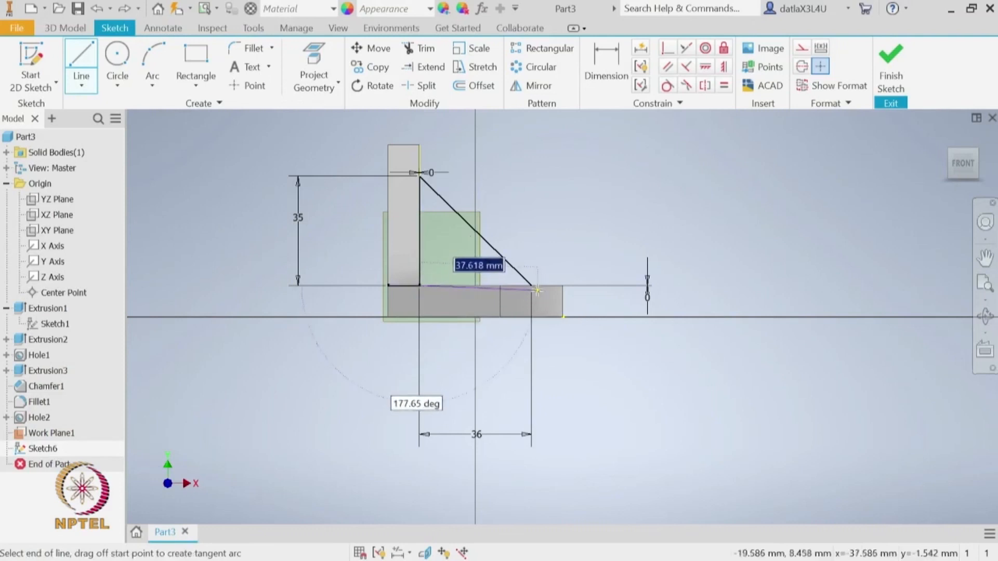
pyautogui.click(532, 285)
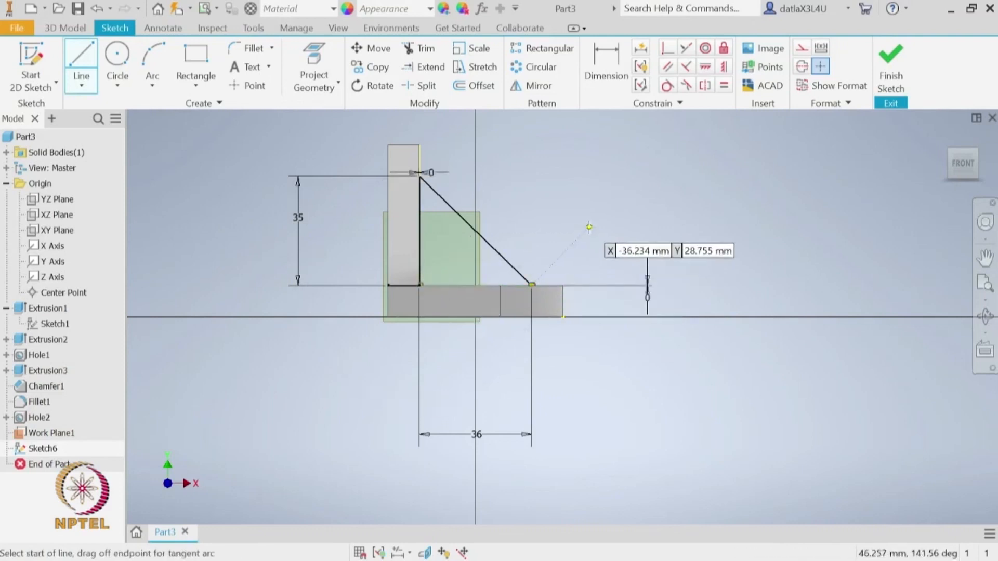
pyautogui.rightClick(589, 227)
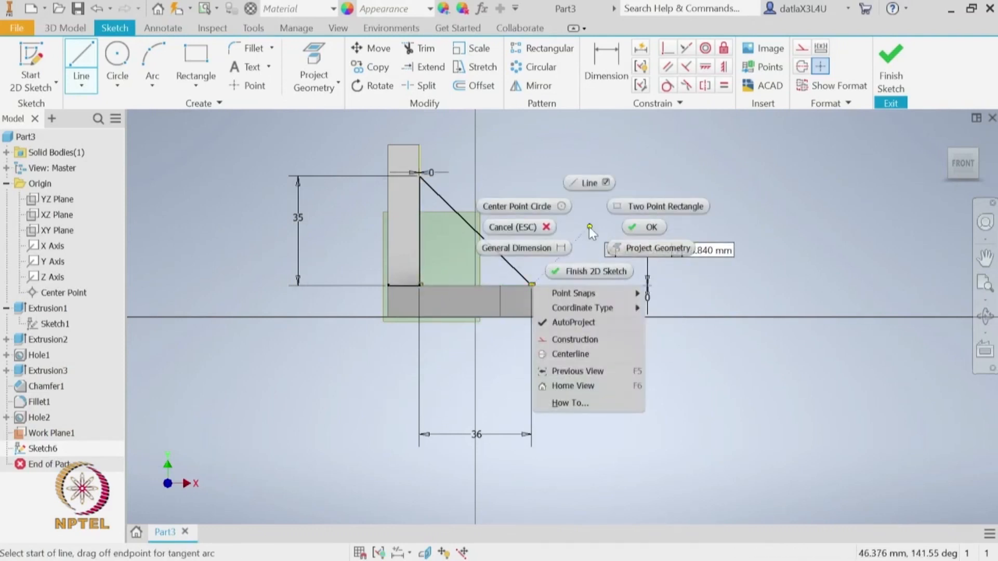
pyautogui.click(645, 228)
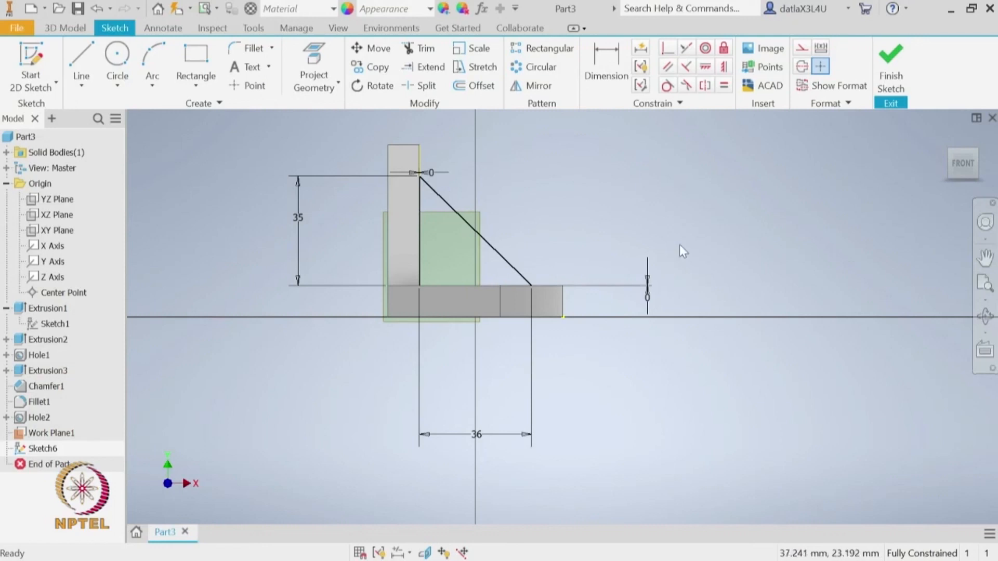
# Step: Finish the sketch and extrude the triangular profile 10 mm in the flipped direction as a joined rib, checking it against the Example 1 drawing
pyautogui.moveTo(678, 244)
pyautogui.keyDown('shift'); pyautogui.mouseDown(button='middle')
pyautogui.moveTo(665, 272)
pyautogui.moveTo(672, 260)
pyautogui.moveTo(655, 260)
pyautogui.mouseUp(button='middle'); pyautogui.keyUp('shift')
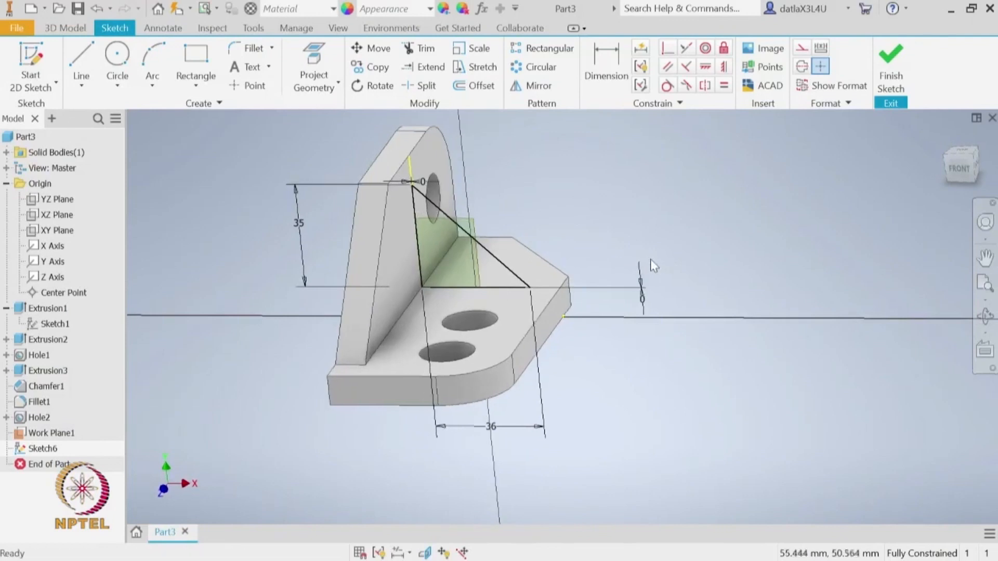
pyautogui.click(890, 78)
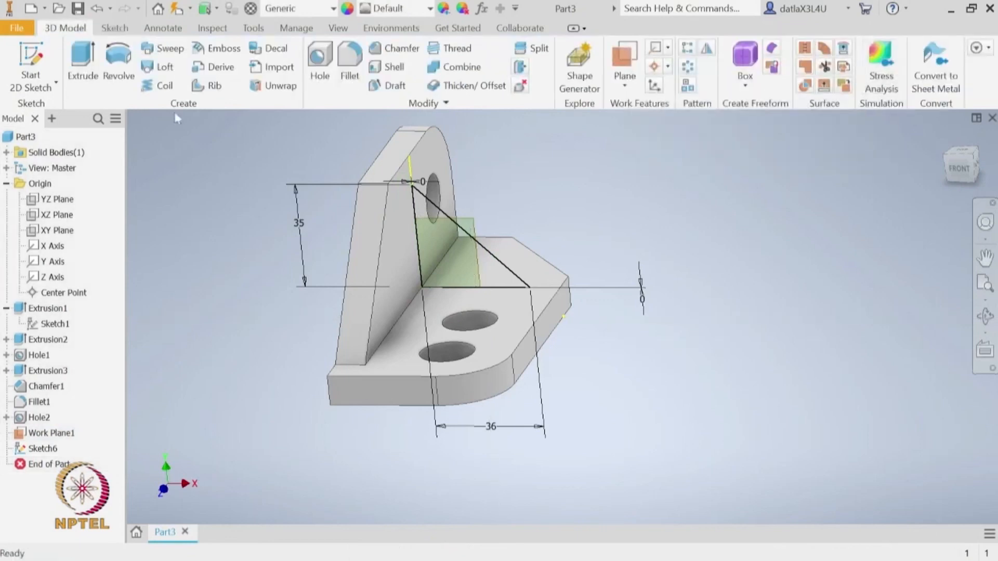
pyautogui.click(92, 57)
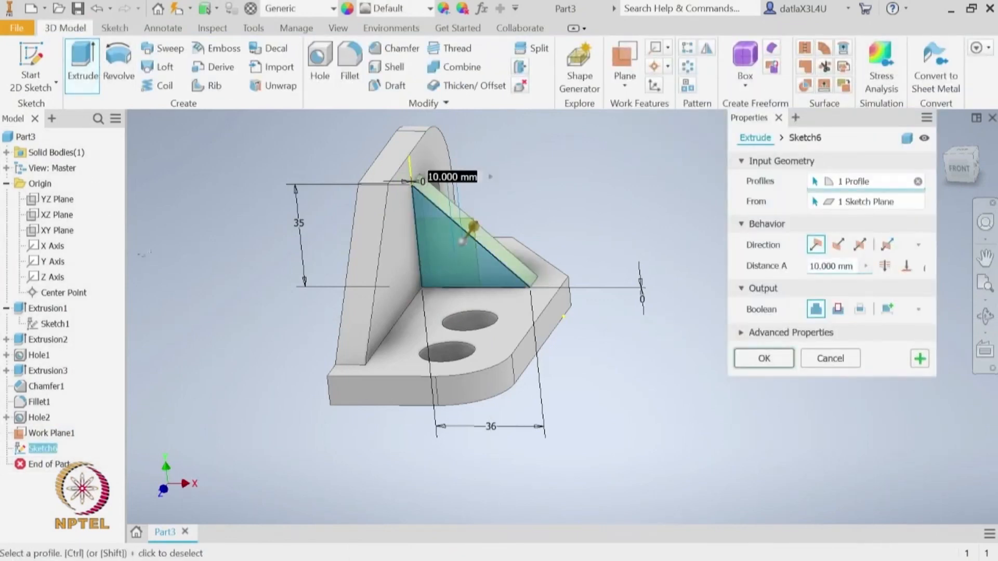
pyautogui.moveTo(613, 336); pyautogui.dragTo(561, 405, button='middle')
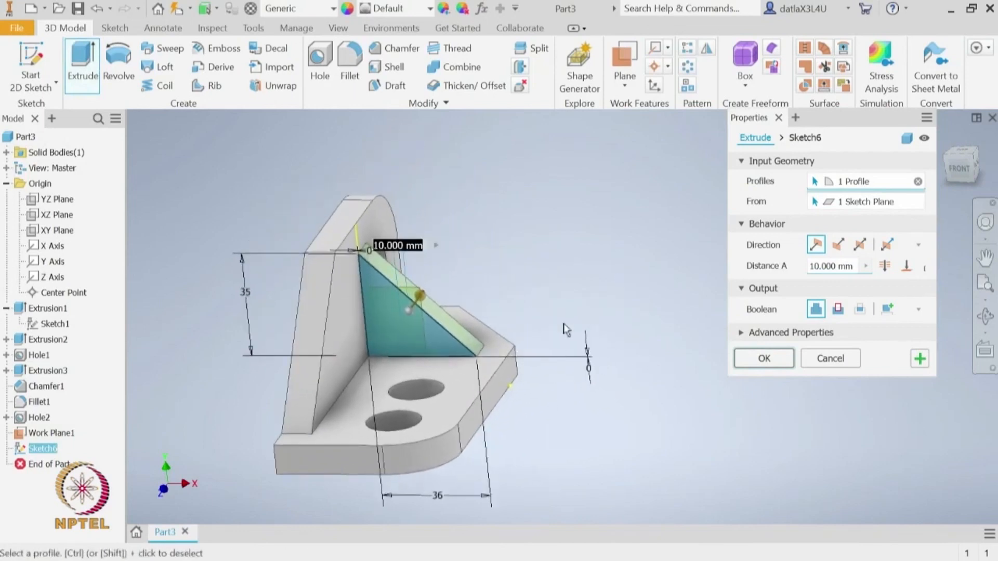
pyautogui.hotkey('alt', 'Tab')
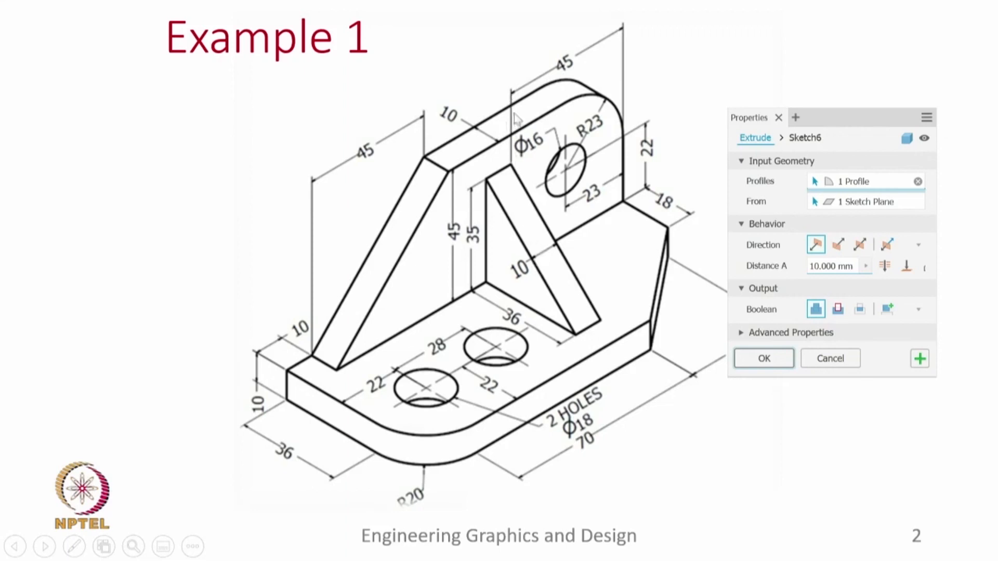
pyautogui.hotkey('alt', 'Tab')
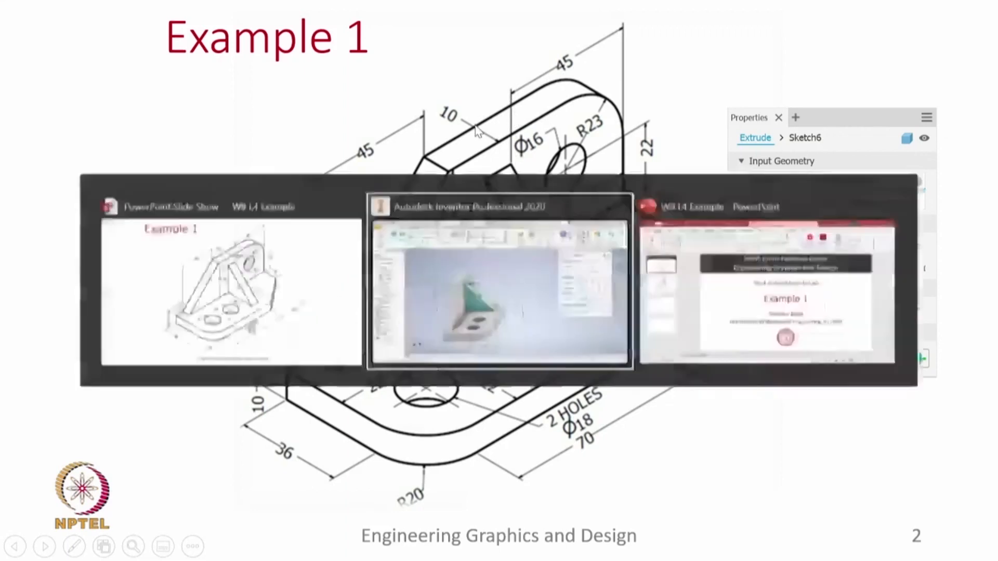
pyautogui.click(837, 248)
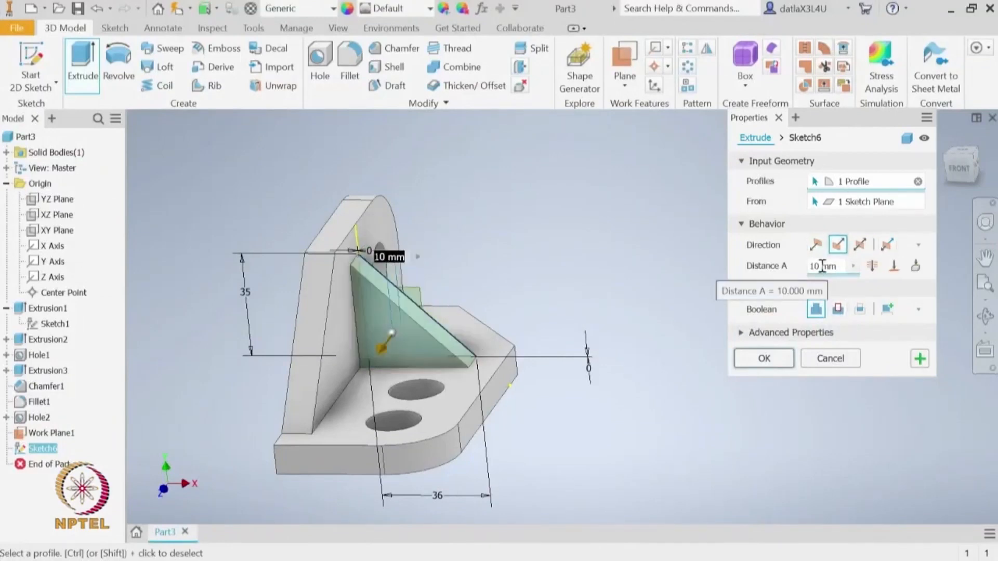
pyautogui.click(823, 266)
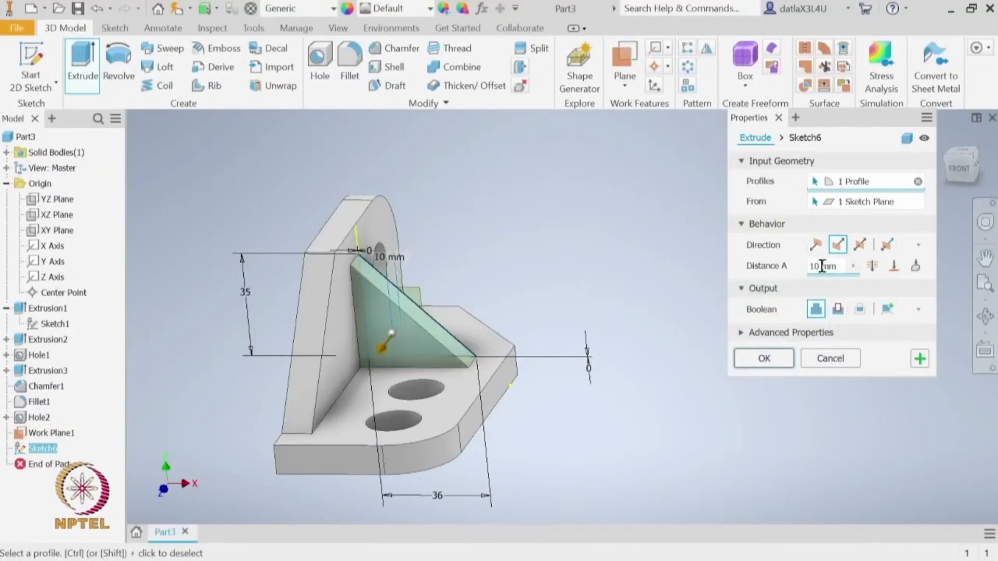
pyautogui.click(763, 358)
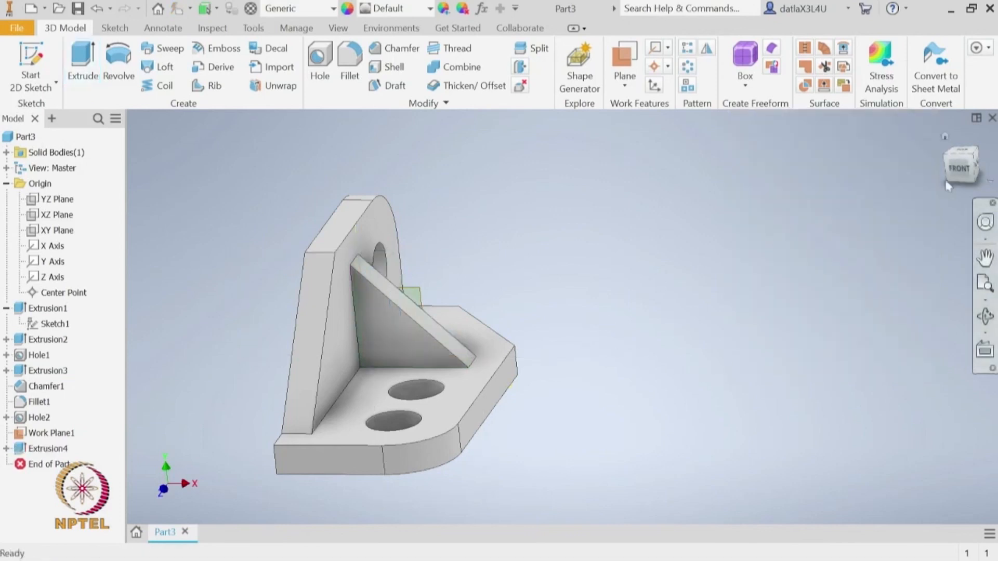
pyautogui.click(946, 136)
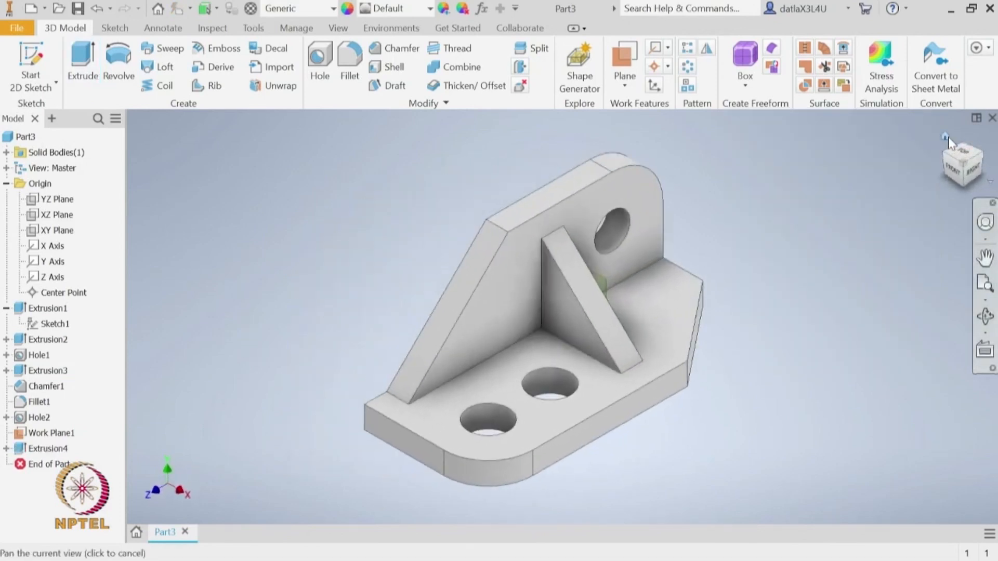